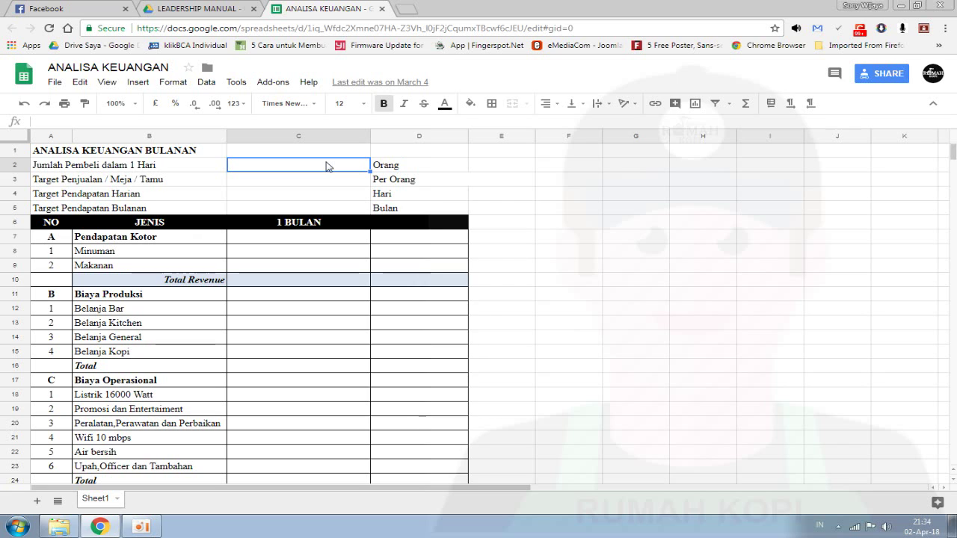
# - Enter 100 as the daily number of buyers in C2 and 20000 as the sales target per guest in C3
pyautogui.write('2')
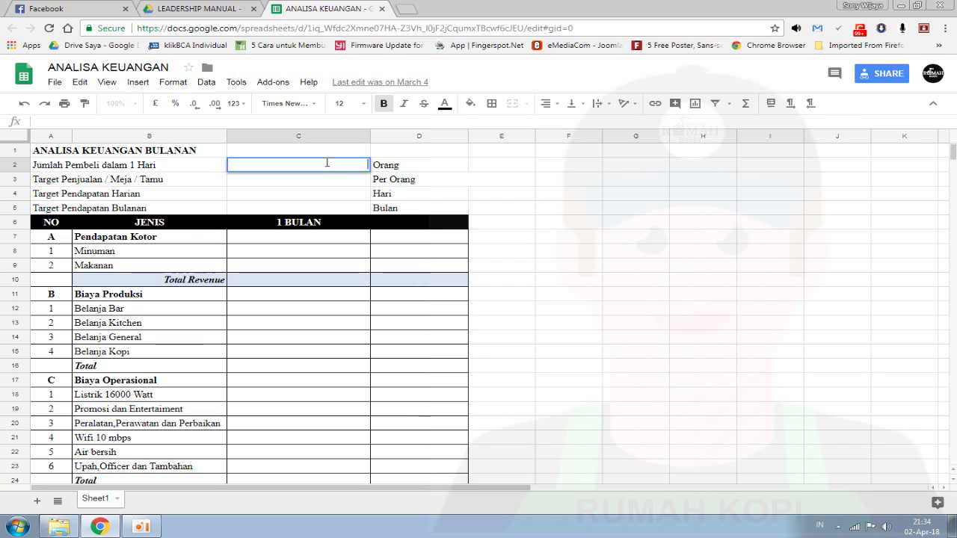
pyautogui.write('00')
pyautogui.press('Return')
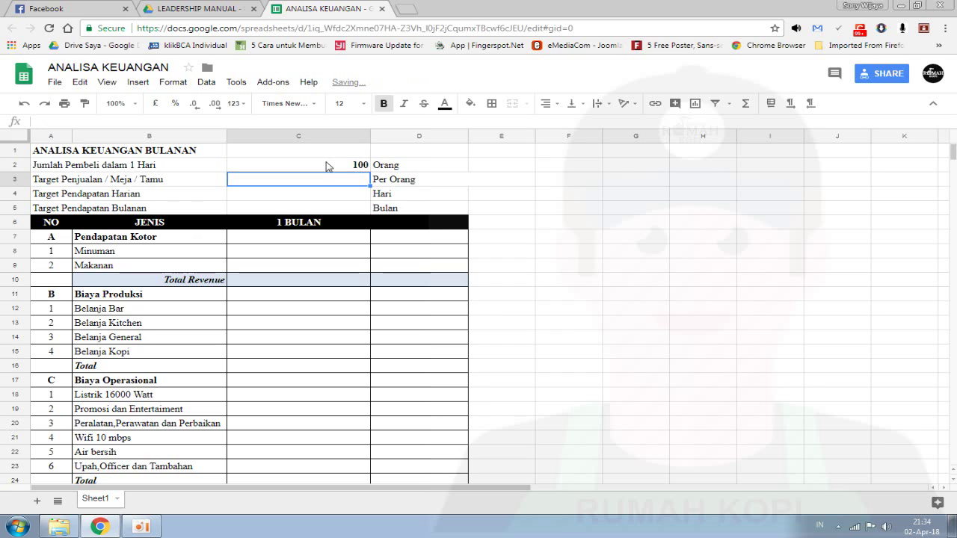
pyautogui.write('20,00')
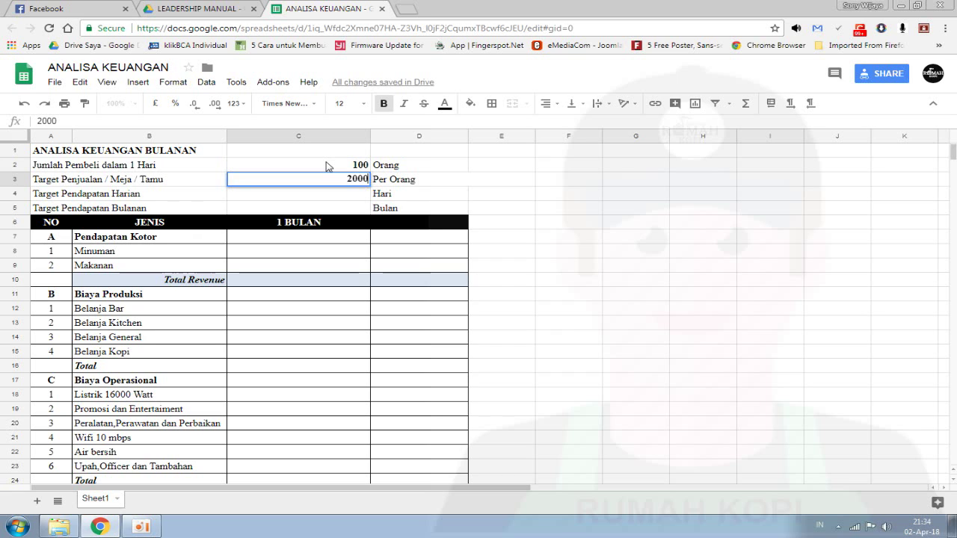
pyautogui.write('0')
pyautogui.press('Return')
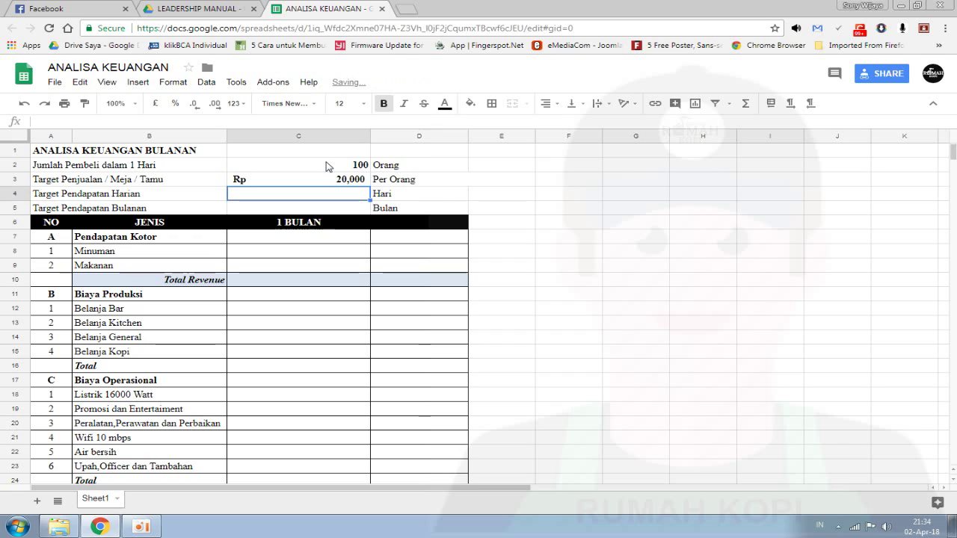
# - Calculate the daily income target in C4 with the formula =C2*C3
pyautogui.write('=')
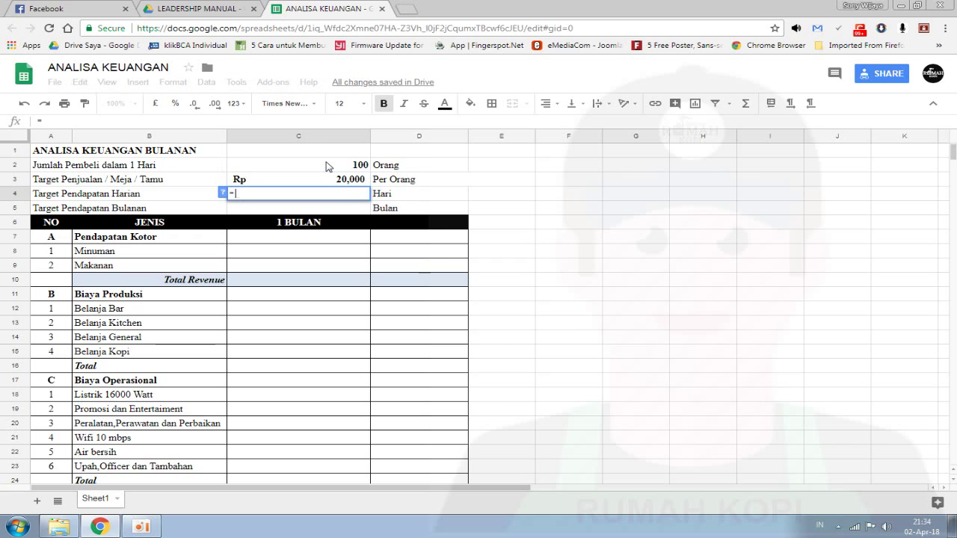
pyautogui.click(326, 166)
pyautogui.write('*')
pyautogui.click(332, 179)
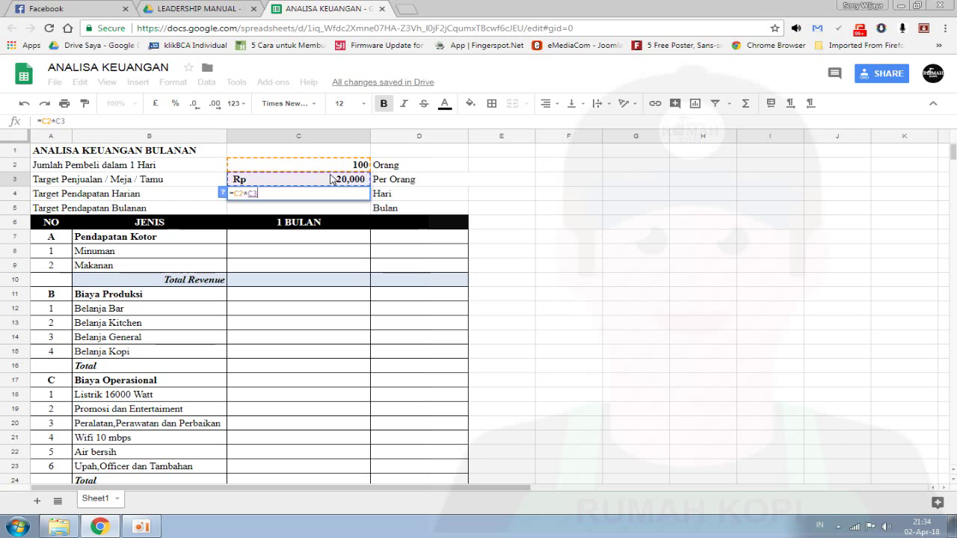
pyautogui.press('Return')
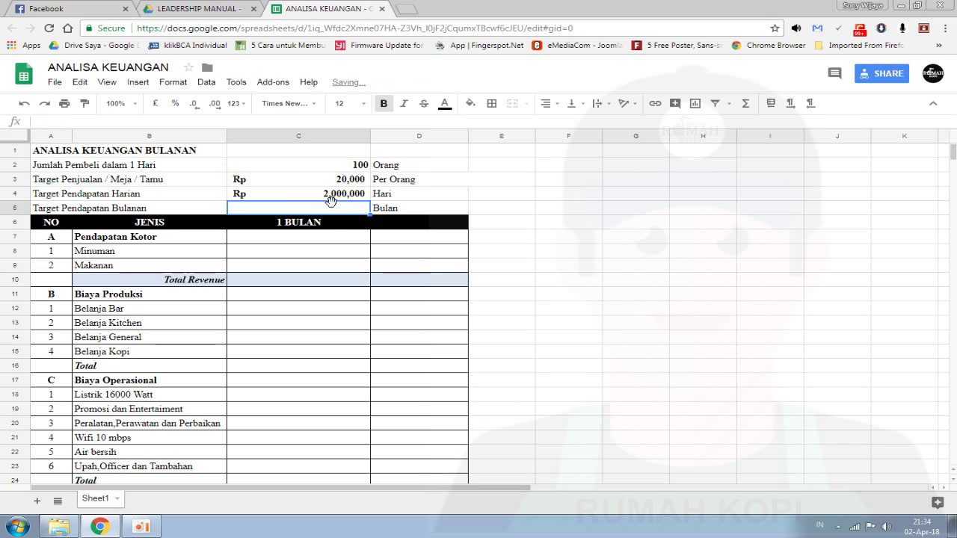
# - Calculate the monthly income target in C5 with the formula =C4*30
pyautogui.write('=')
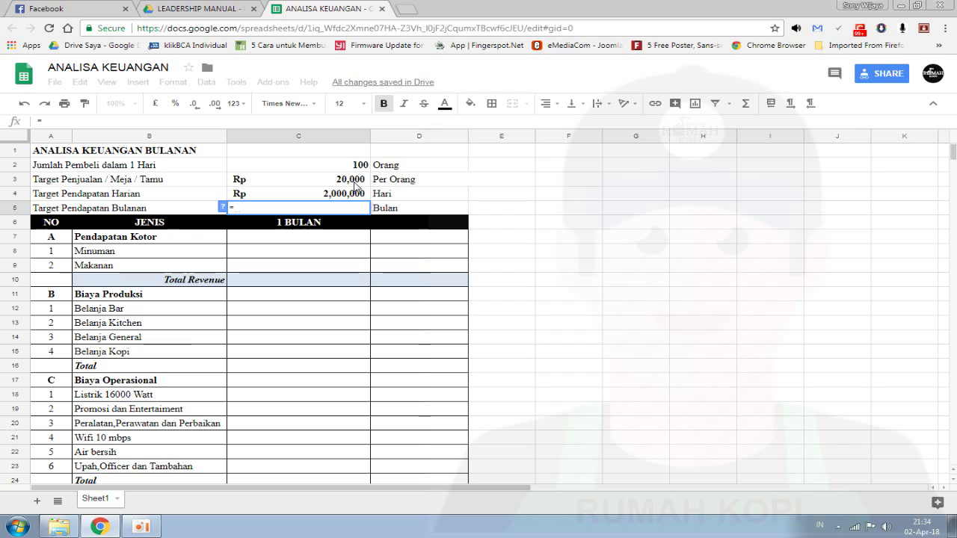
pyautogui.click(350, 195)
pyautogui.write('*')
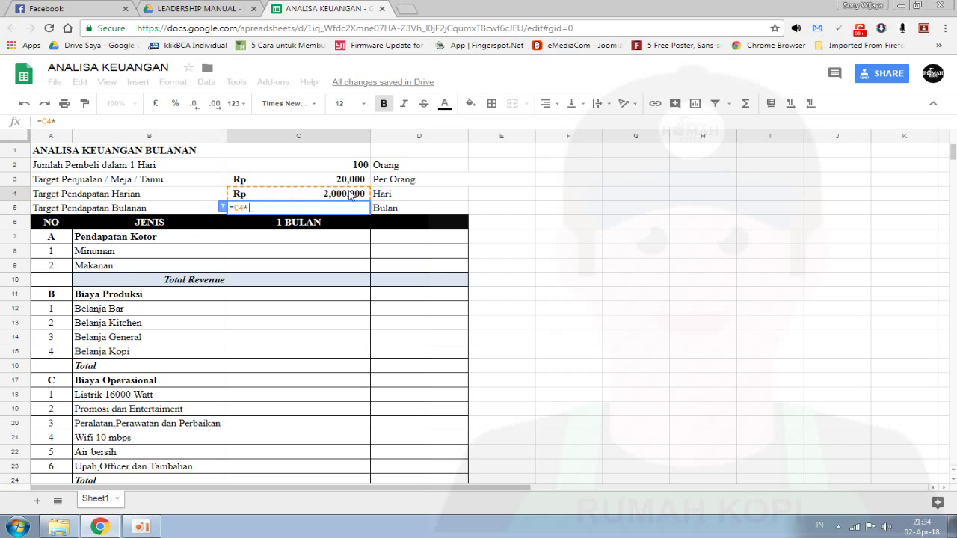
pyautogui.write('30')
pyautogui.press('Return')
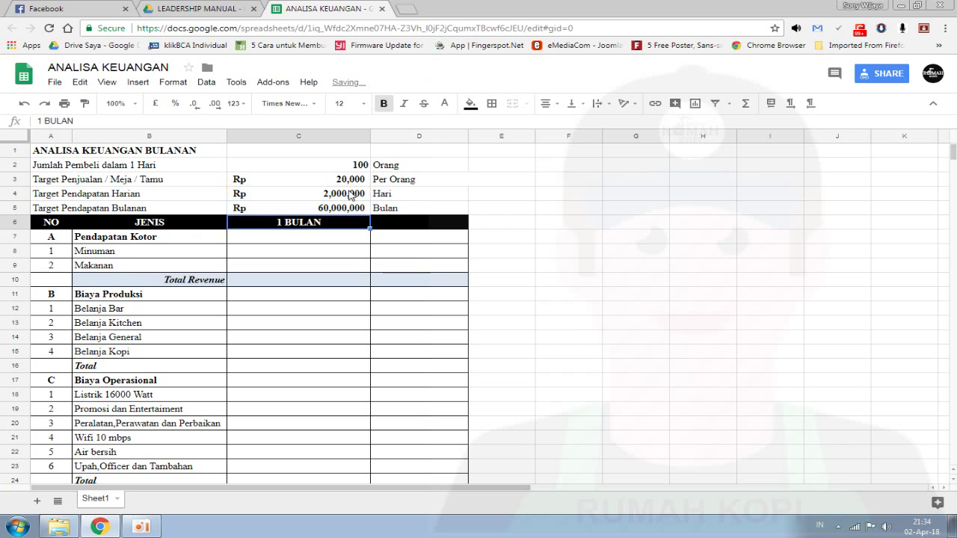
# - Add the column header "%" in D6, with white text and centre alignment
pyautogui.click(334, 256)
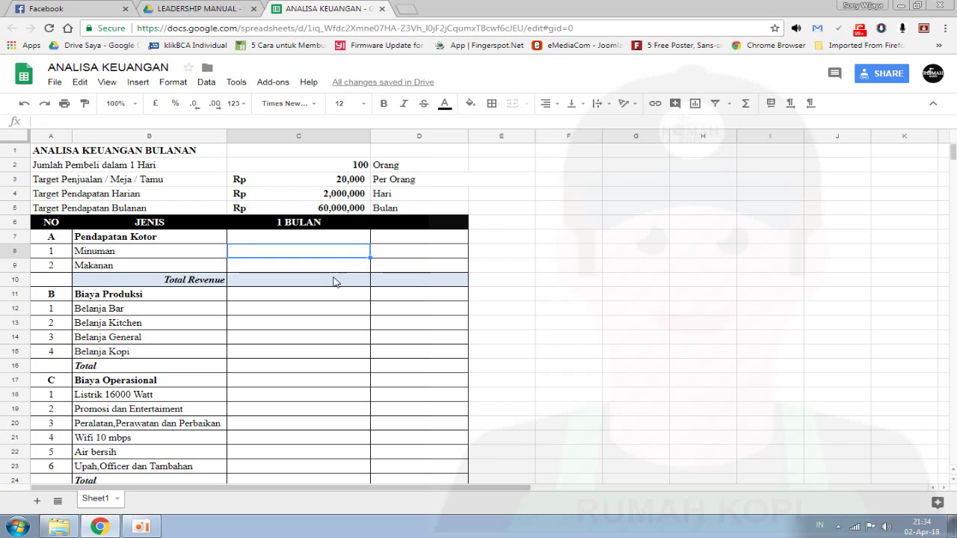
pyautogui.click(335, 281)
pyautogui.click(400, 253)
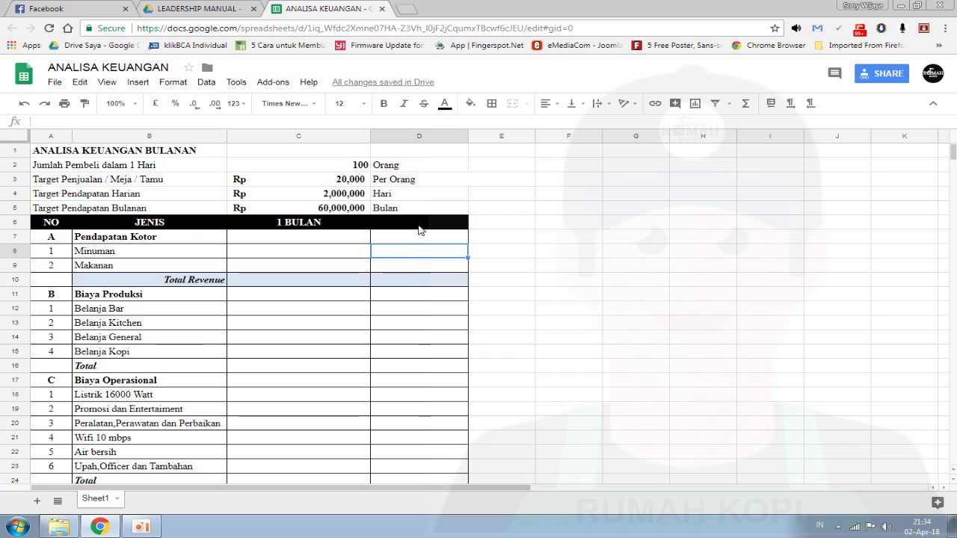
pyautogui.click(418, 229)
pyautogui.write('%')
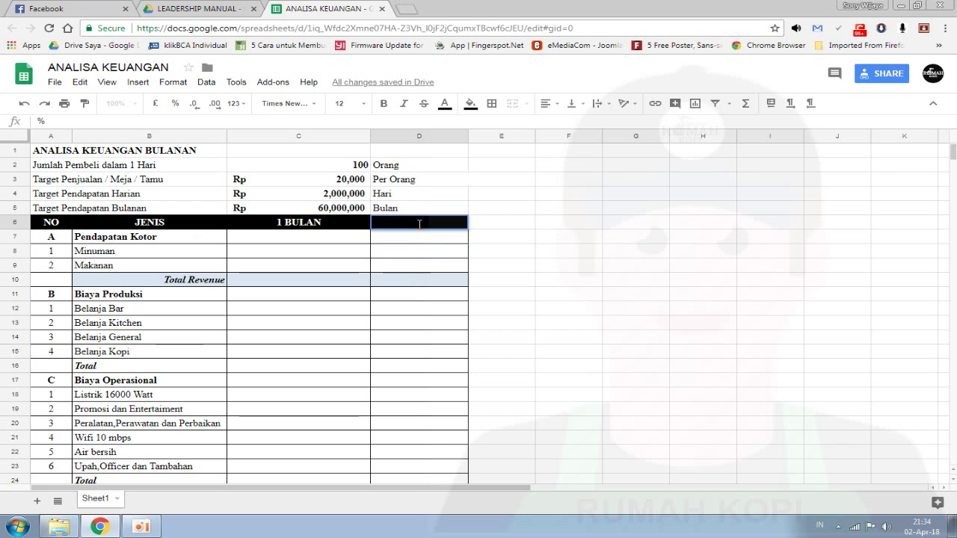
pyautogui.click(444, 103)
pyautogui.click(557, 142)
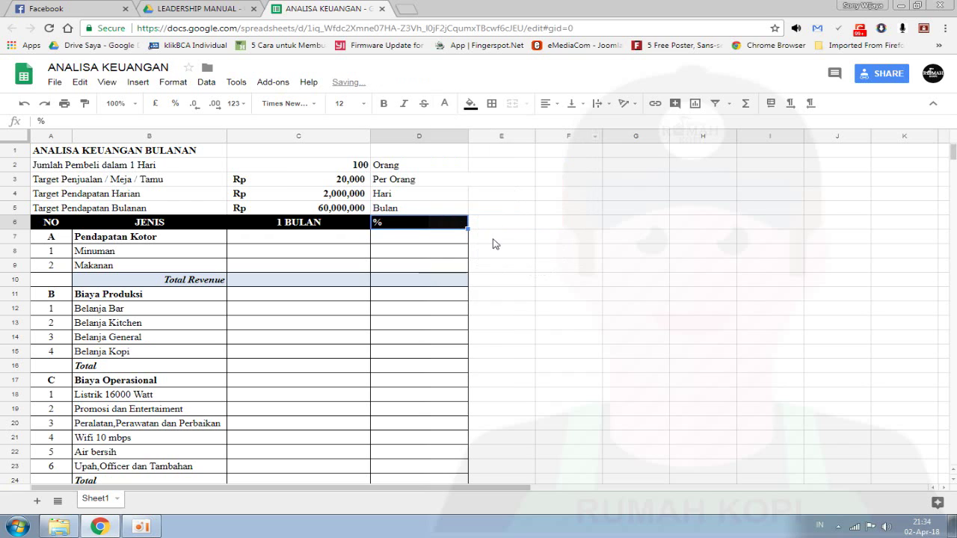
pyautogui.click(545, 103)
pyautogui.click(563, 121)
pyautogui.click(543, 196)
# - Enter 70% for Minuman in D8 and 30%% for Makanan in D9
pyautogui.click(331, 244)
pyautogui.click(410, 244)
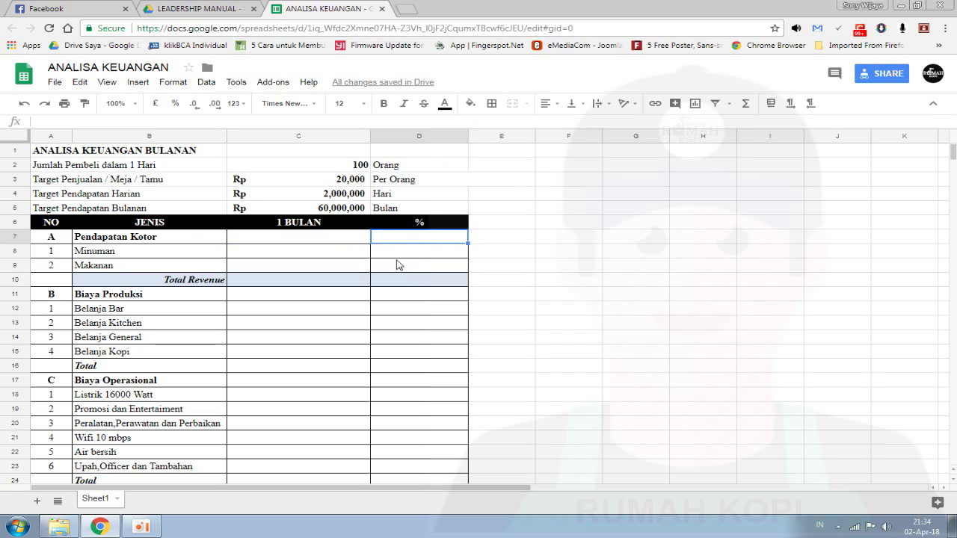
pyautogui.click(397, 262)
pyautogui.write('70')
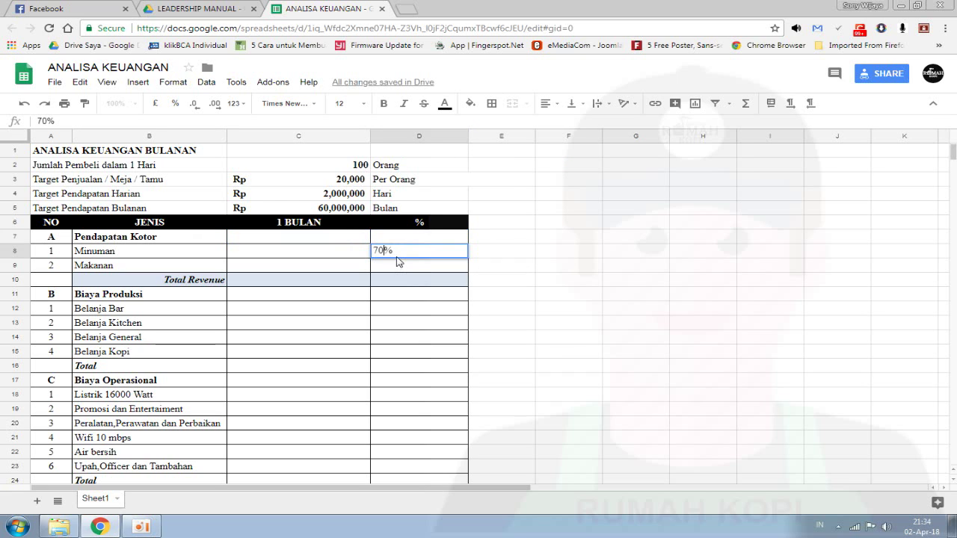
pyautogui.write('%')
pyautogui.press('BackSpace')
pyautogui.press('Return')
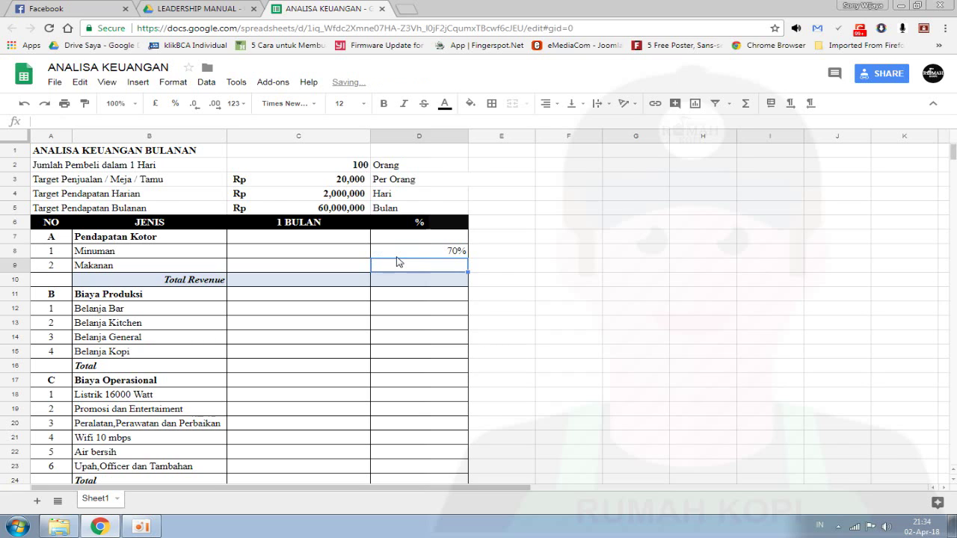
pyautogui.write('30%%')
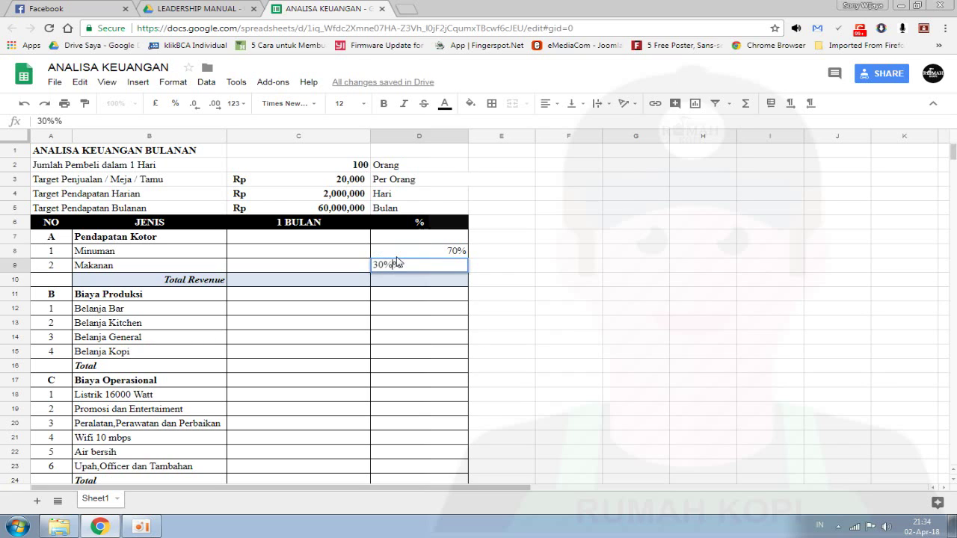
pyautogui.press('Return')
# - Add up the revenue percentages in D10 with the formula =D8+D9
pyautogui.write('=')
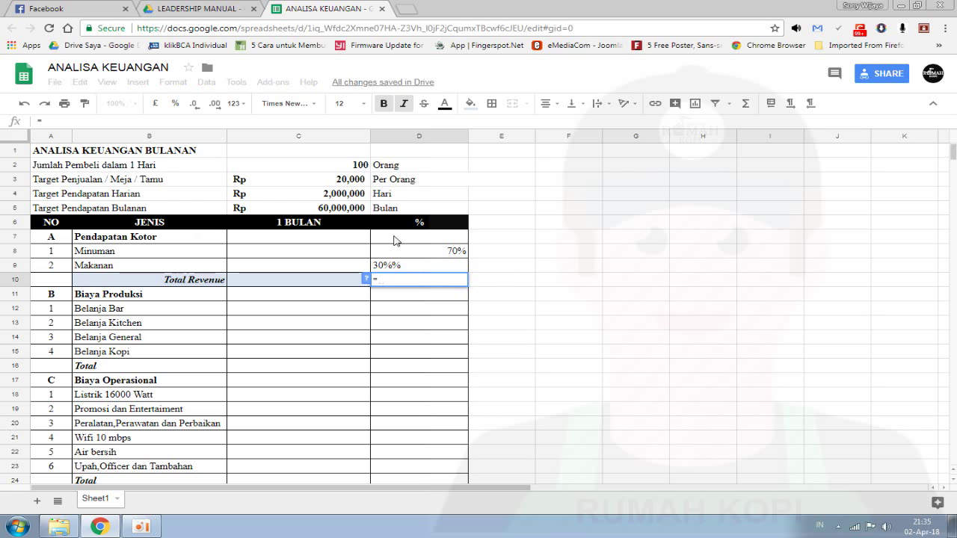
pyautogui.click(396, 253)
pyautogui.write('+')
pyautogui.click(411, 267)
pyautogui.press('Return')
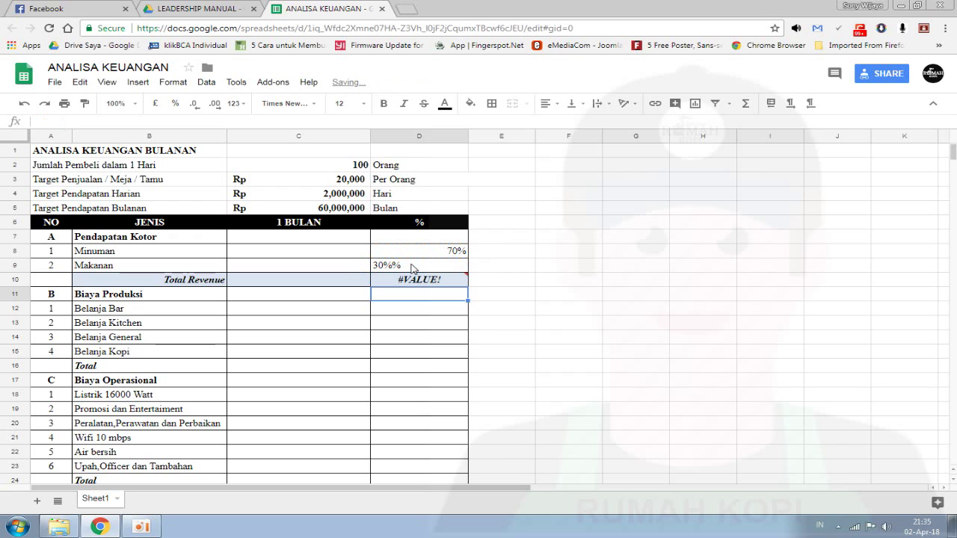
# - Correct the Makanan percentage in D9 to 30%
pyautogui.click(411, 279)
pyautogui.doubleClick(409, 265)
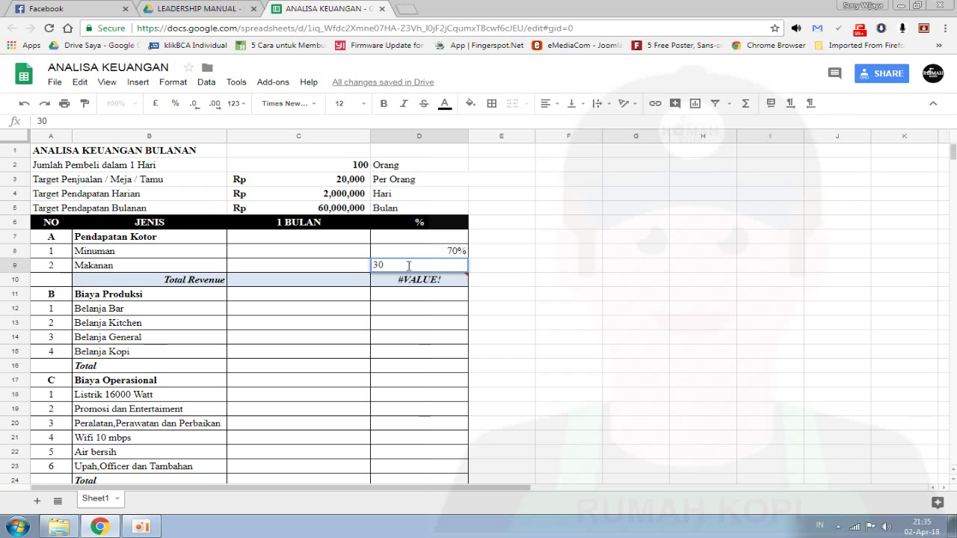
pyautogui.write('%')
pyautogui.press('Return')
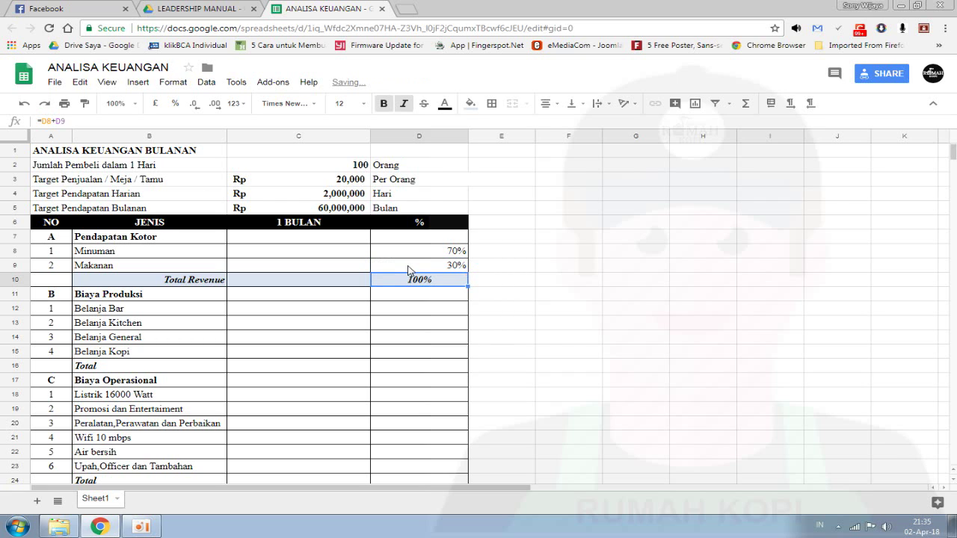
# - Calculate the monthly Minuman revenue in C8 with the formula =C5*D8
pyautogui.click(331, 254)
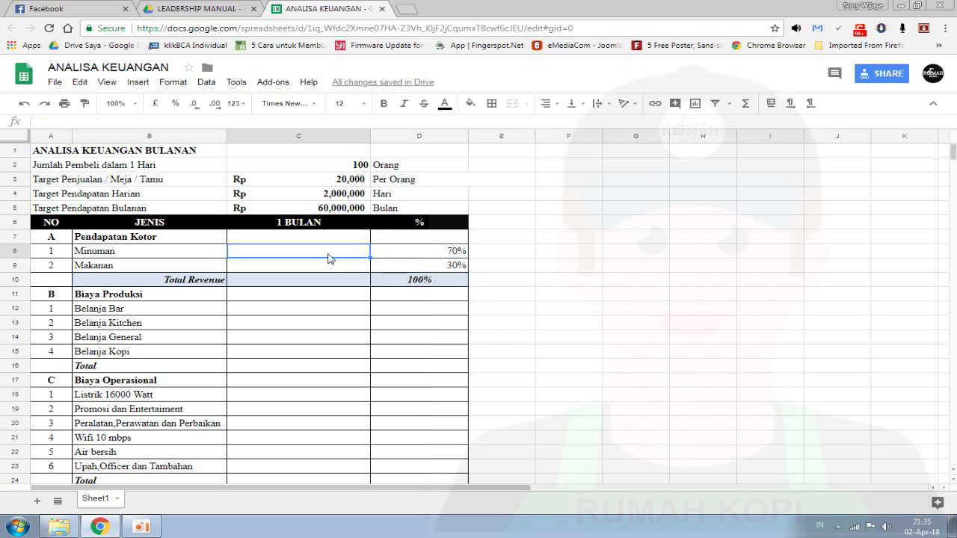
pyautogui.write('=')
pyautogui.click(335, 212)
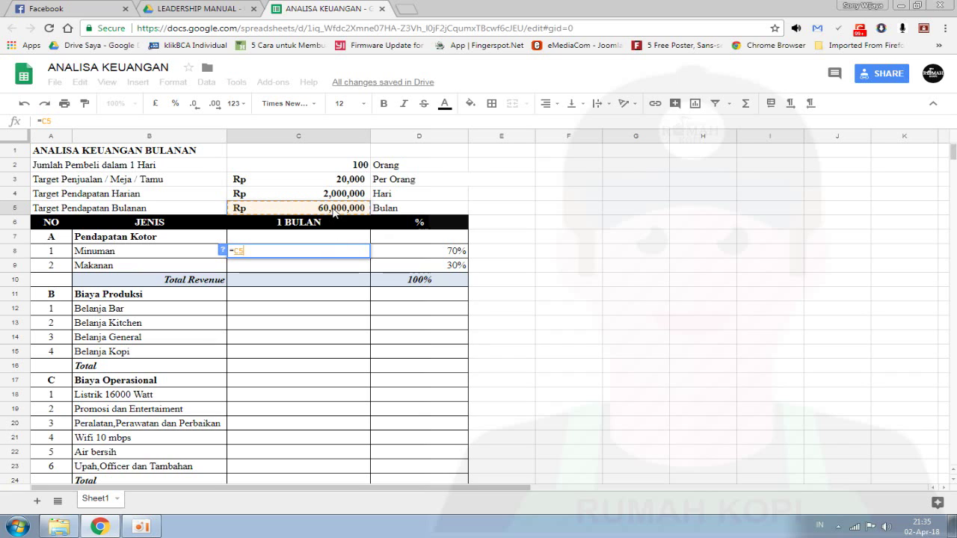
pyautogui.write('*')
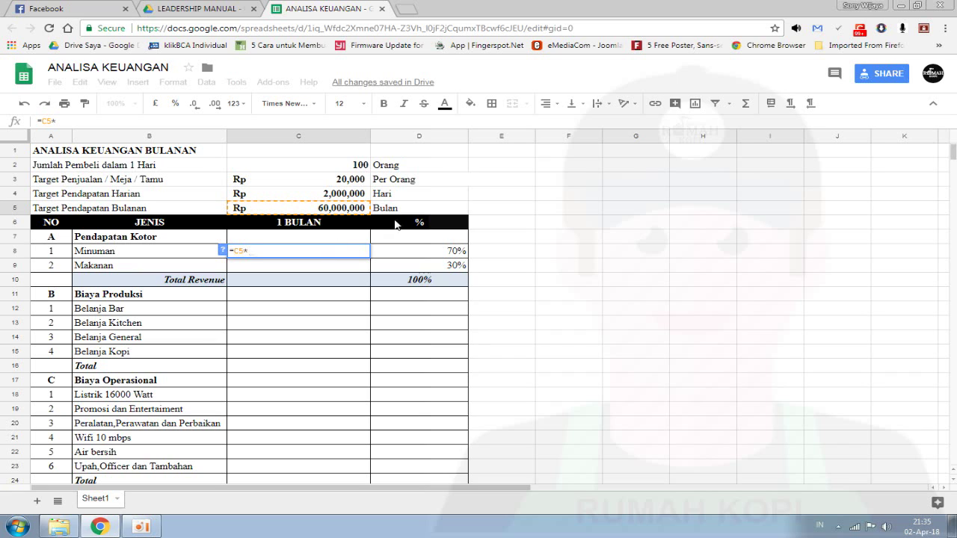
pyautogui.click(431, 251)
pyautogui.press('Return')
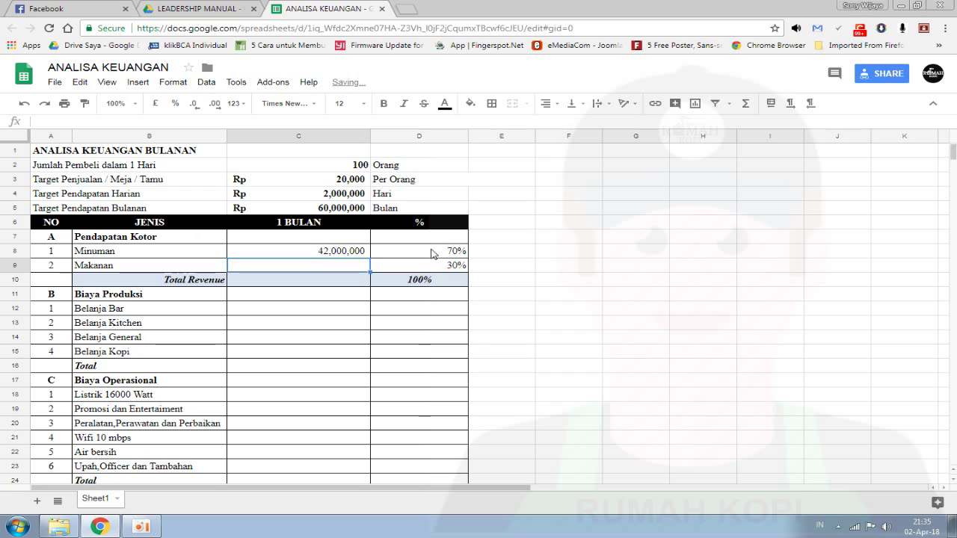
# - Calculate the monthly Makanan revenue in C9 with the formula =C5*D9
pyautogui.write('=')
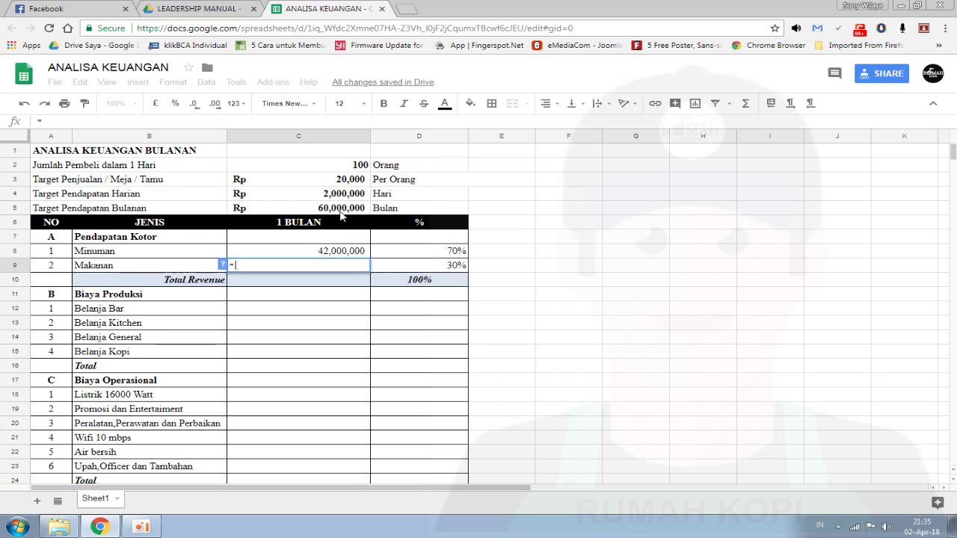
pyautogui.click(340, 213)
pyautogui.write('*')
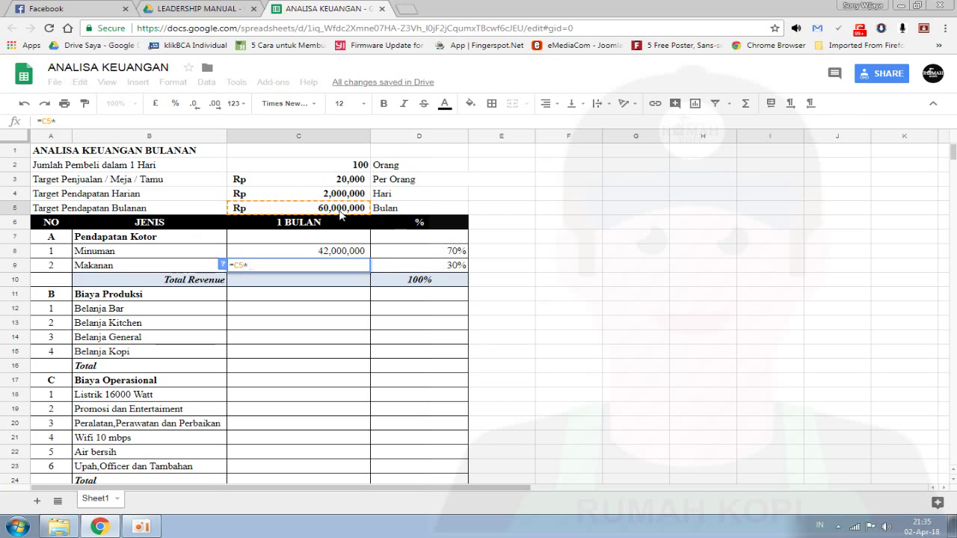
pyautogui.click(426, 266)
pyautogui.press('Return')
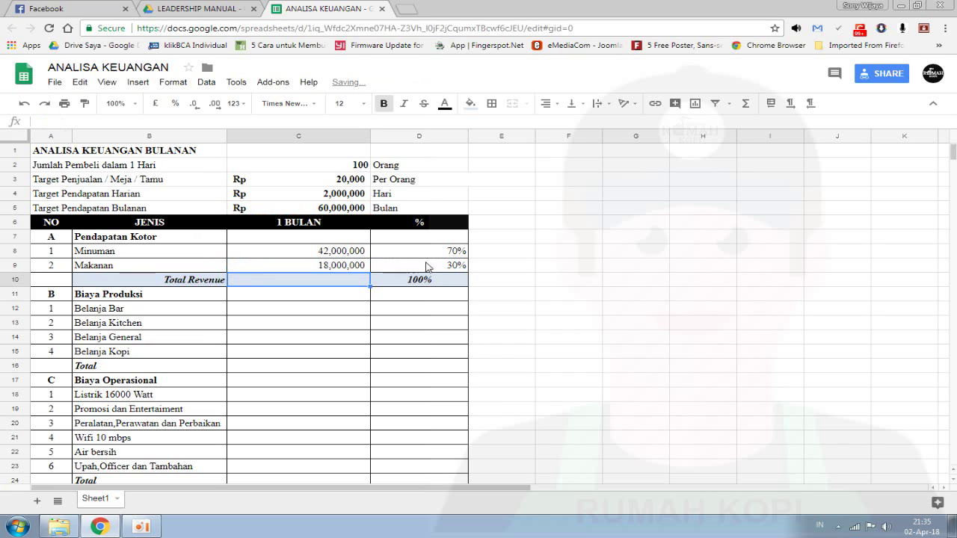
# - Calculate Total Revenue in C10 with the formula =C8+C9
pyautogui.write('=')
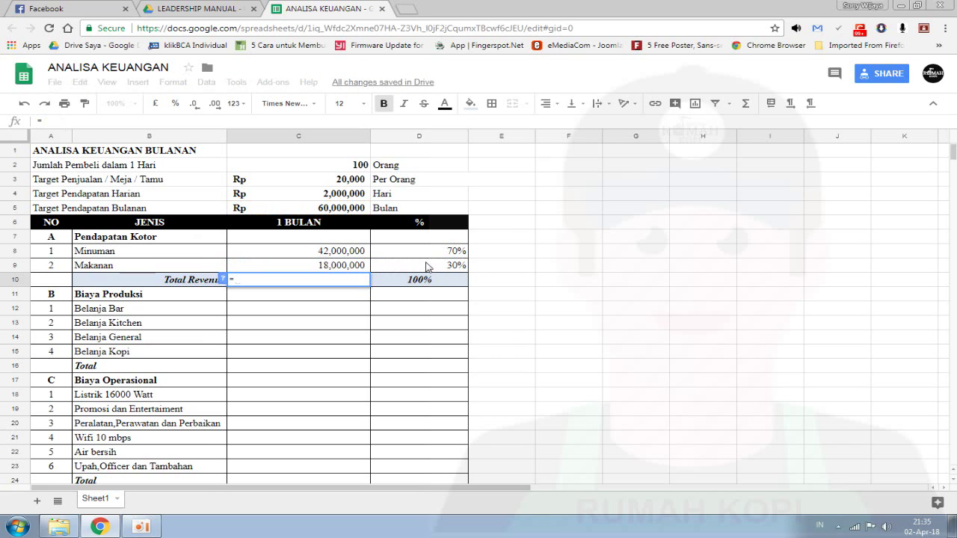
pyautogui.click(349, 255)
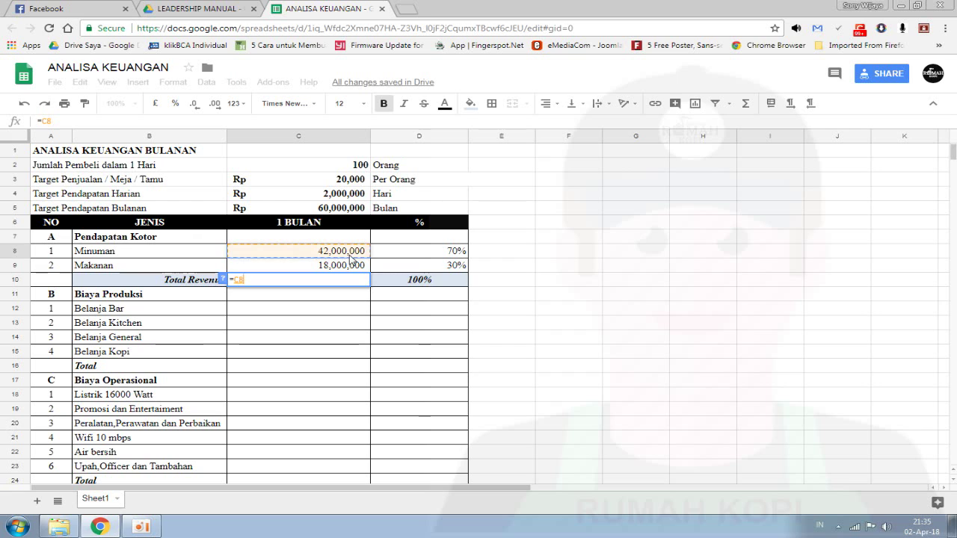
pyautogui.write('+')
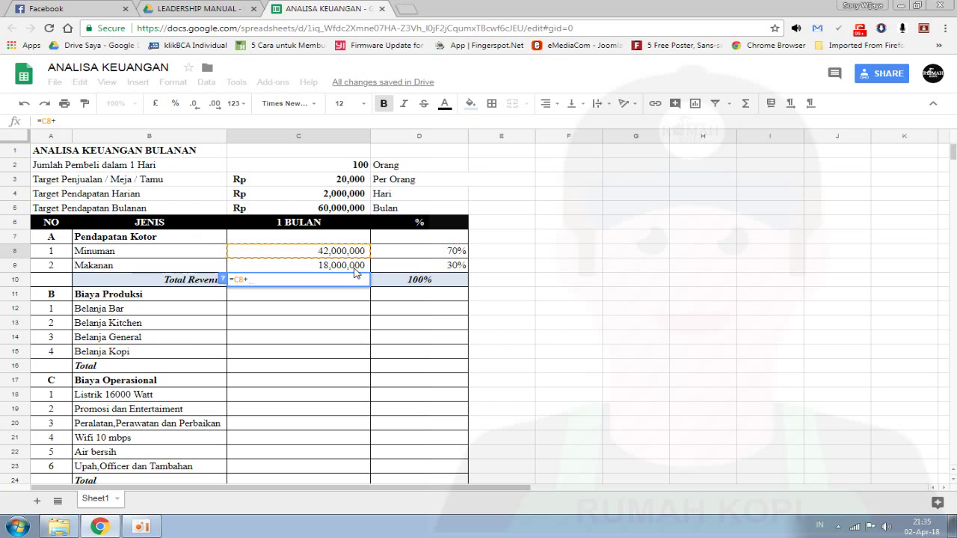
pyautogui.click(352, 265)
pyautogui.press('Return')
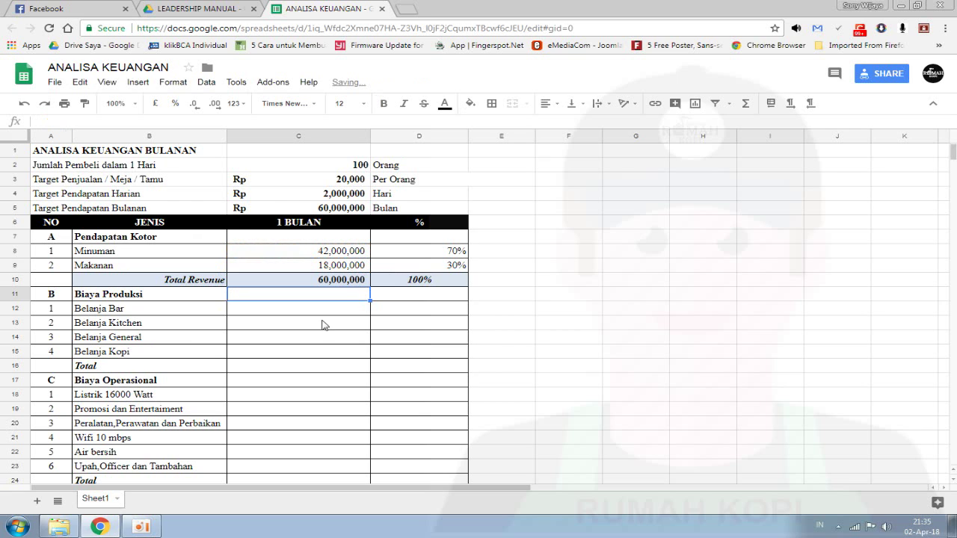
# - Set the Biaya Produksi total percentage in D16 to 30%
pyautogui.click(315, 366)
pyautogui.click(394, 369)
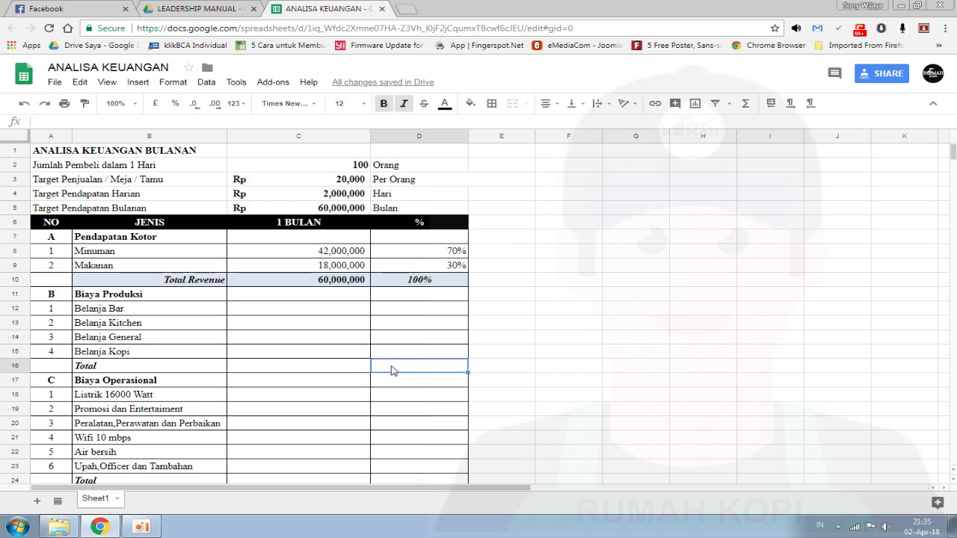
pyautogui.write('30')
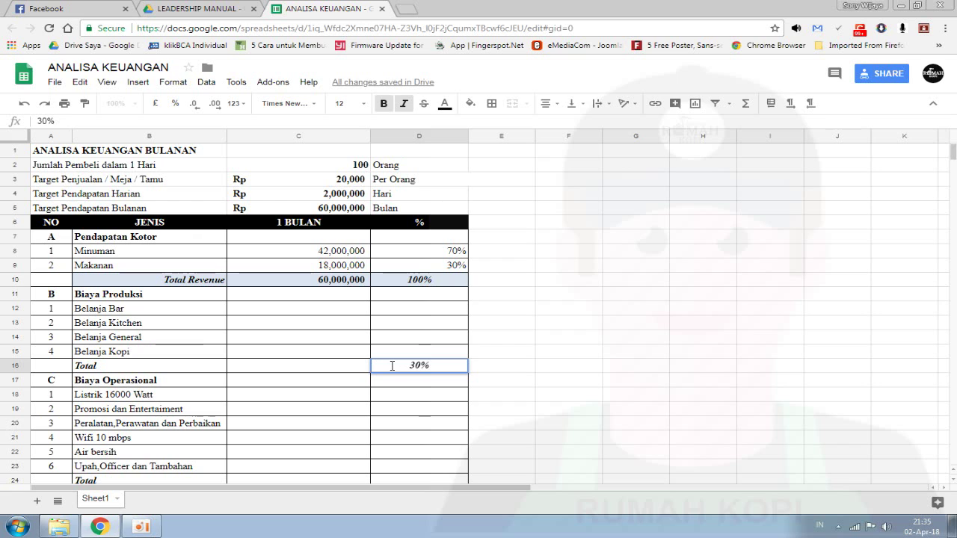
pyautogui.press('Return')
# - Calculate the Biaya Produksi total in C16 with the formula =C10*D16
pyautogui.click(318, 370)
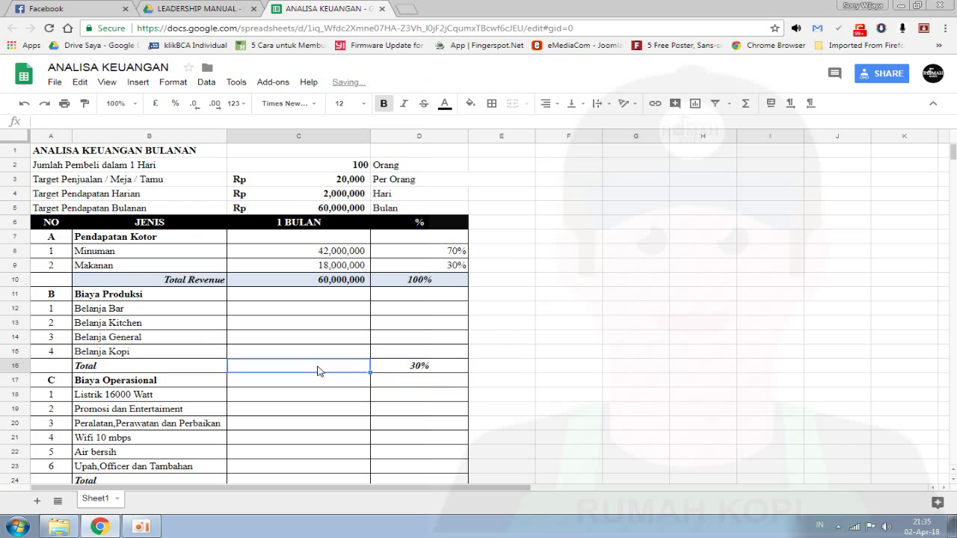
pyautogui.write('=')
pyautogui.click(326, 279)
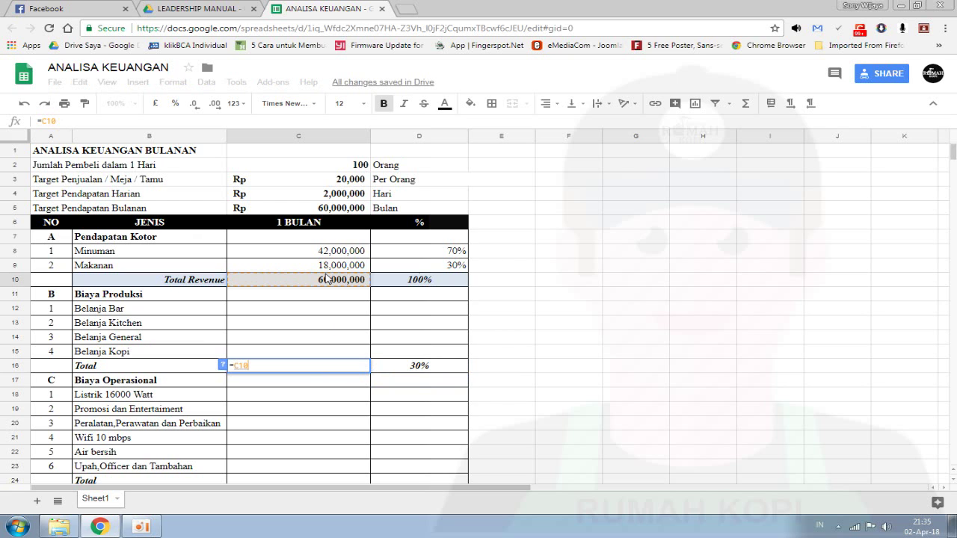
pyautogui.write('*')
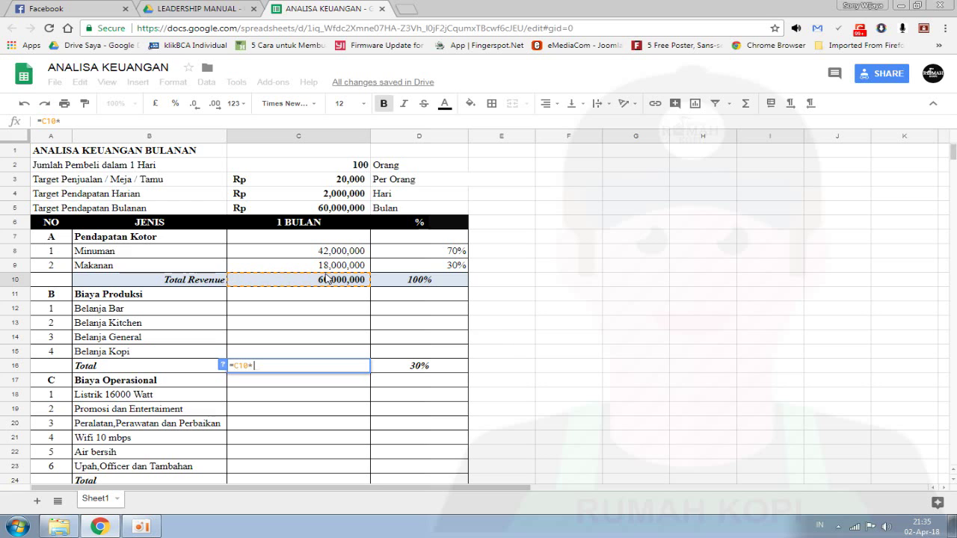
pyautogui.click(410, 366)
pyautogui.press('Return')
# - Set the Biaya Operasional total percentage in D24 to 10%
pyautogui.scroll(-1, 406, 365)
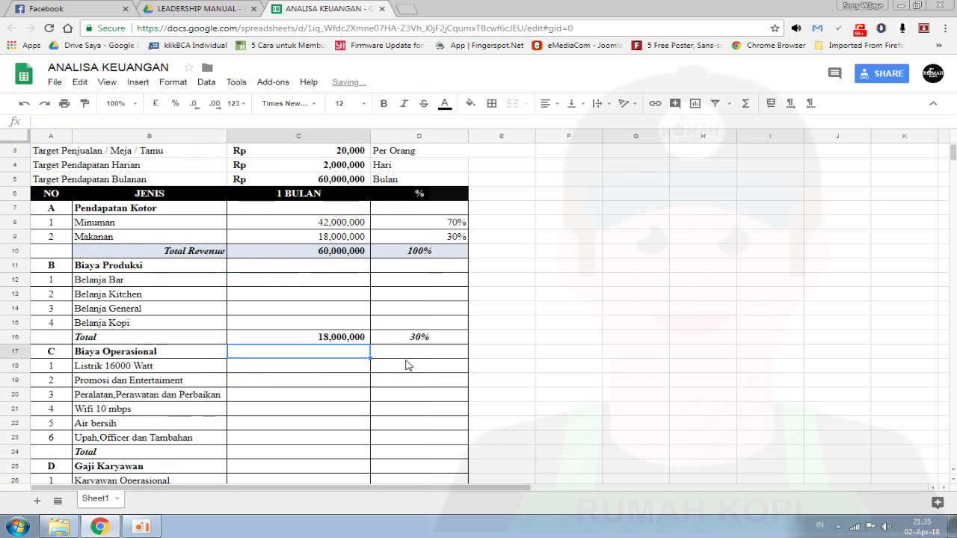
pyautogui.scroll(-2, 396, 360)
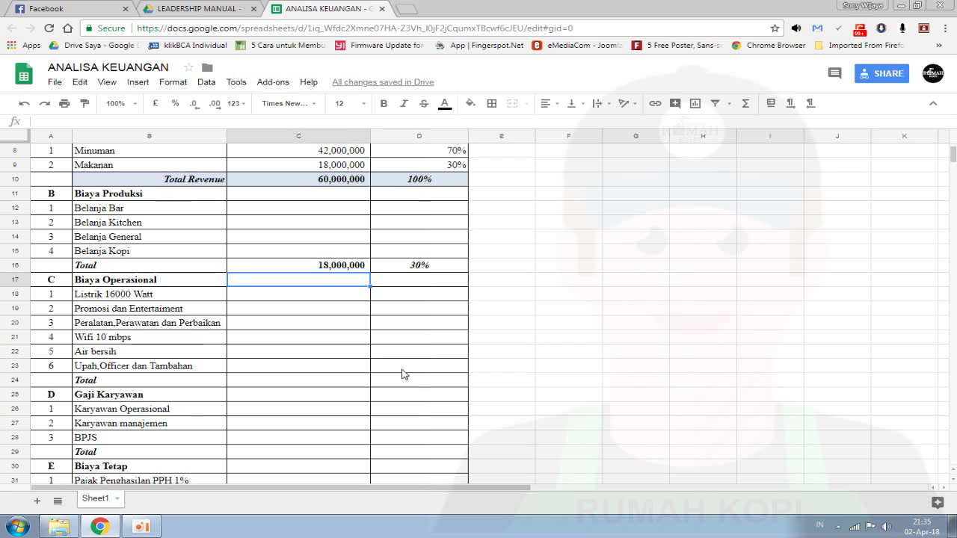
pyautogui.click(401, 368)
pyautogui.click(402, 382)
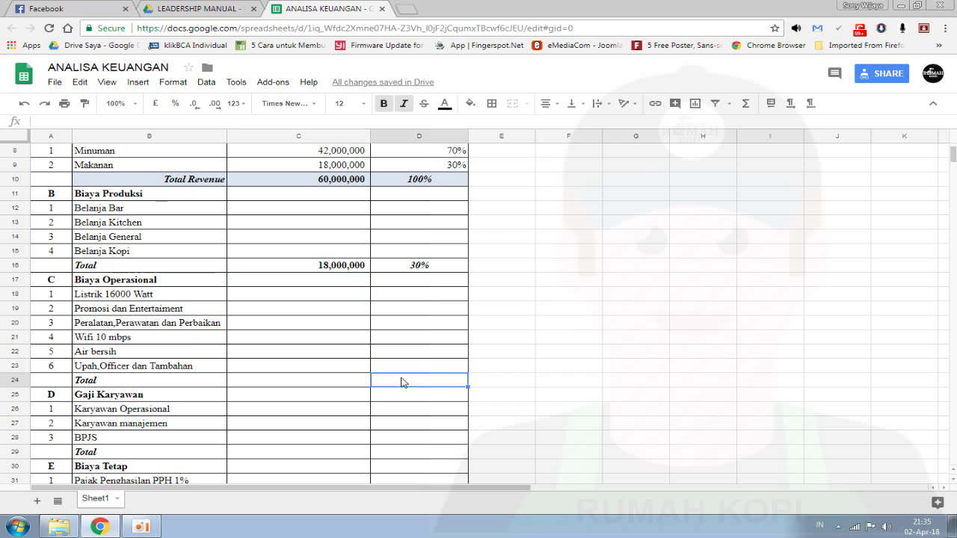
pyautogui.write('10')
# - Calculate the Biaya Operasional total in C24 with the formula =C10*D24
pyautogui.click(287, 385)
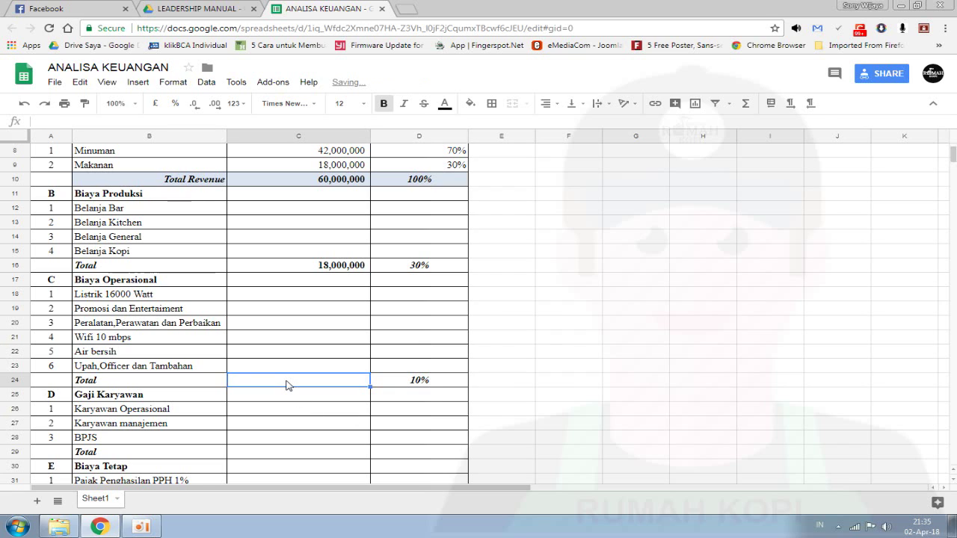
pyautogui.write('=')
pyautogui.click(340, 181)
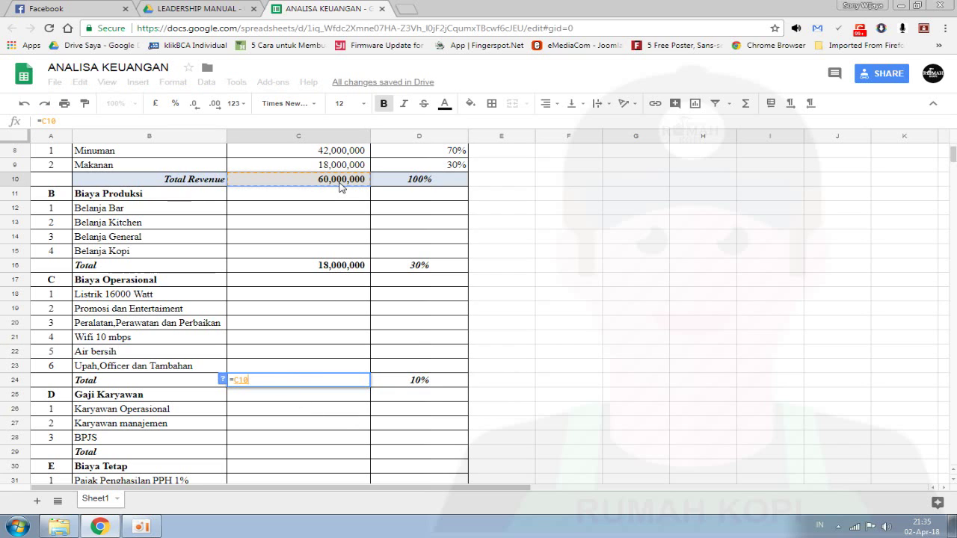
pyautogui.write('*')
pyautogui.click(417, 381)
pyautogui.press('Return')
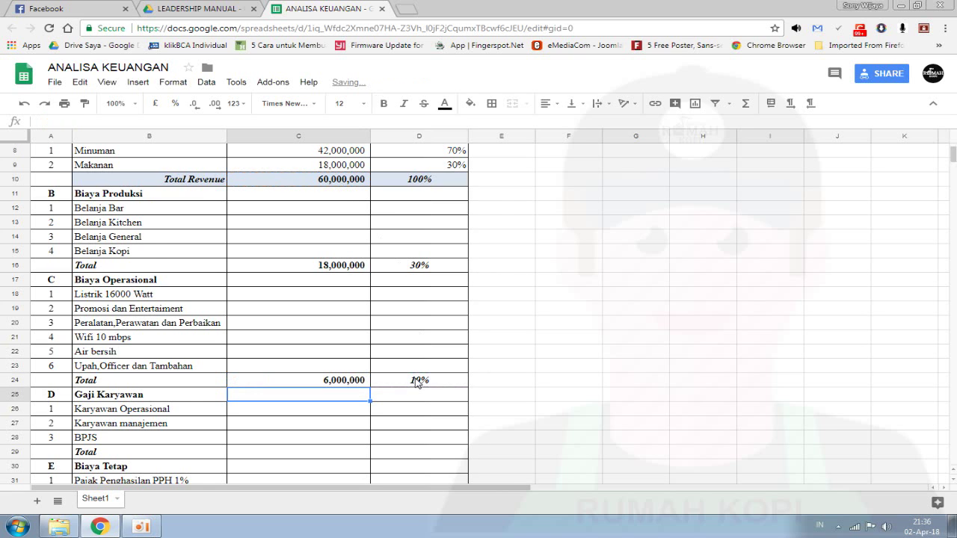
# - Set the Gaji Karyawan total percentage in D29 to 20%
pyautogui.scroll(-1, 413, 370)
pyautogui.click(403, 423)
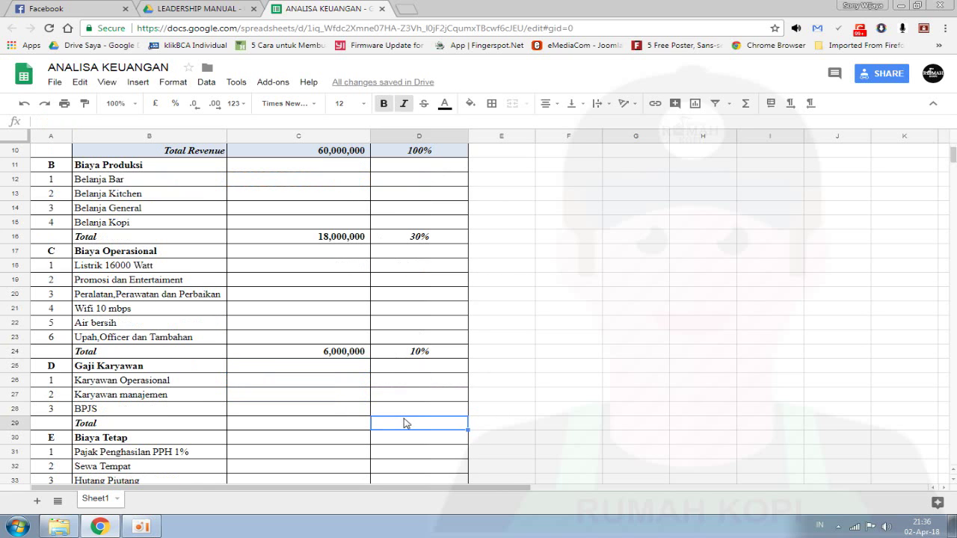
pyautogui.write('20%%')
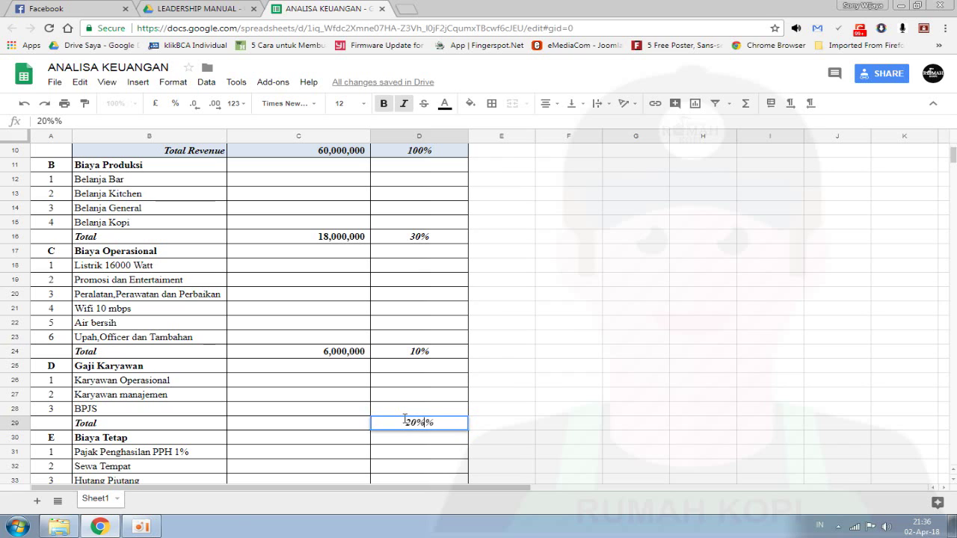
pyautogui.press('BackSpace')
# - Calculate the Gaji Karyawan total in C29 with the formula =C10*D29
pyautogui.click(331, 424)
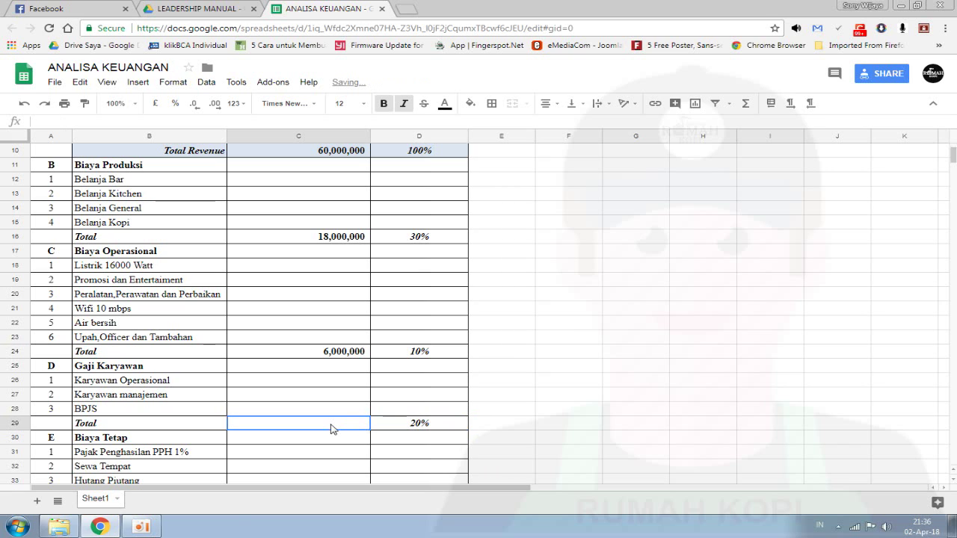
pyautogui.write('=')
pyautogui.click(347, 154)
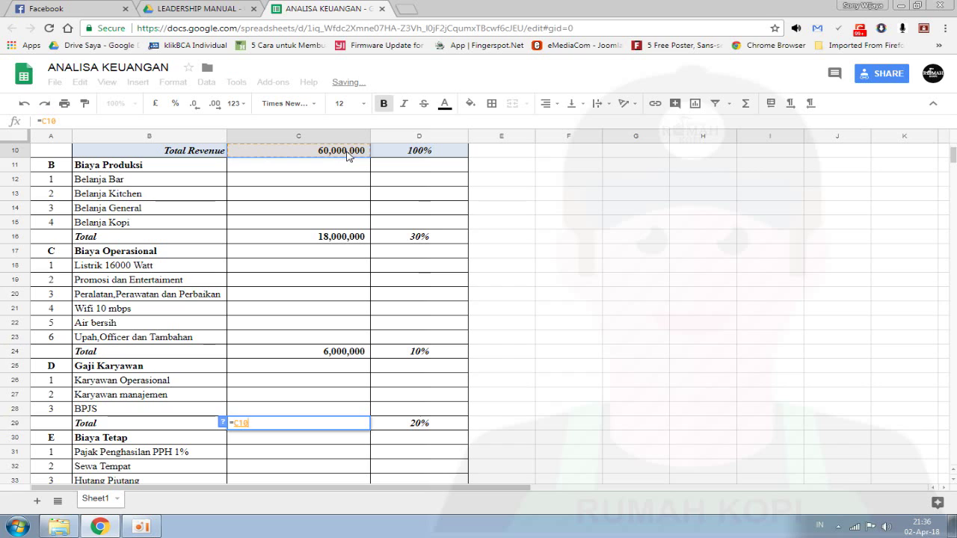
pyautogui.write('*')
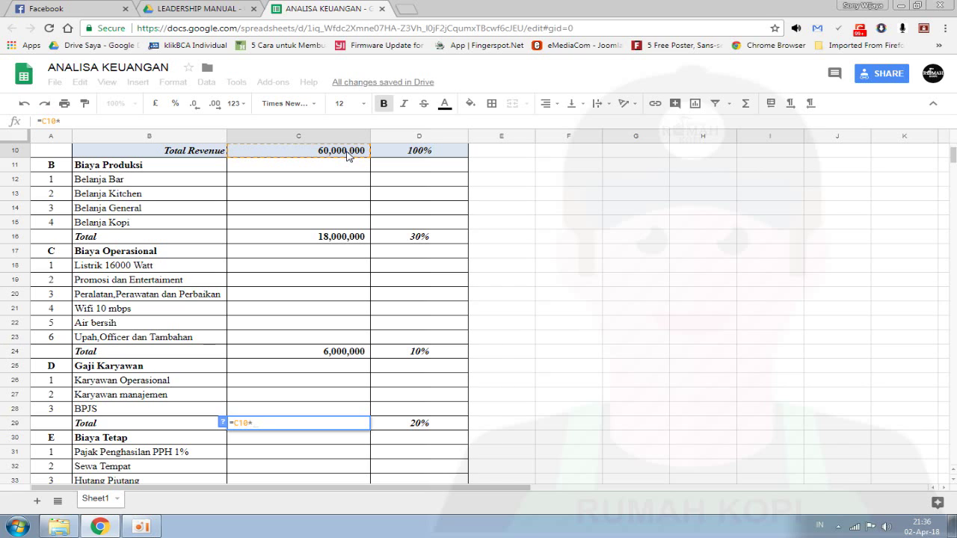
pyautogui.click(448, 424)
pyautogui.press('Return')
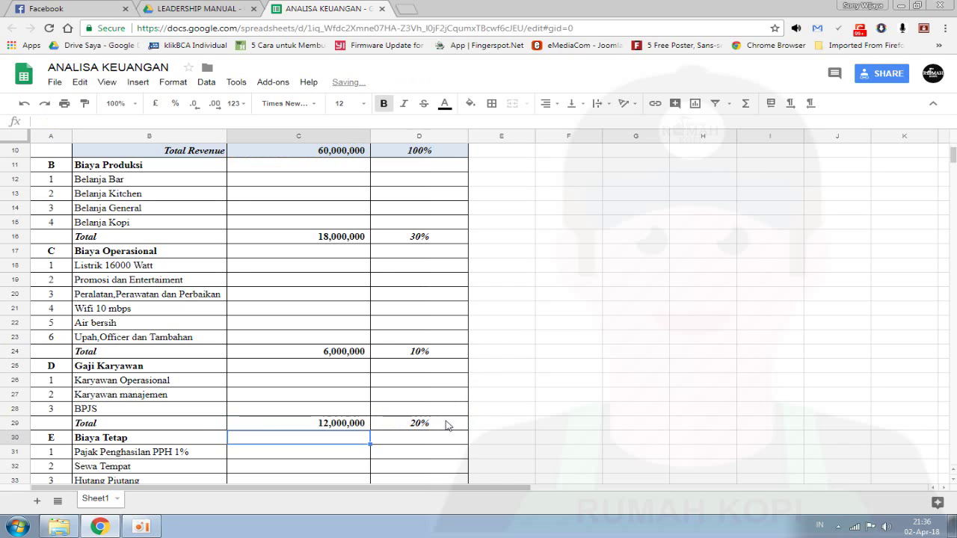
# - Set the Biaya Tetap total percentage in D36 to 10%
pyautogui.scroll(-3, 359, 406)
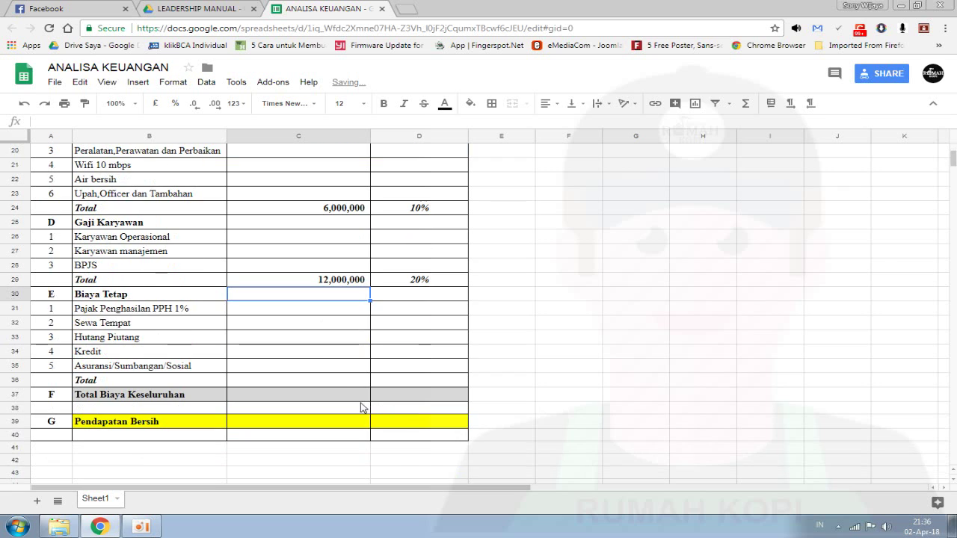
pyautogui.click(396, 382)
pyautogui.write('10')
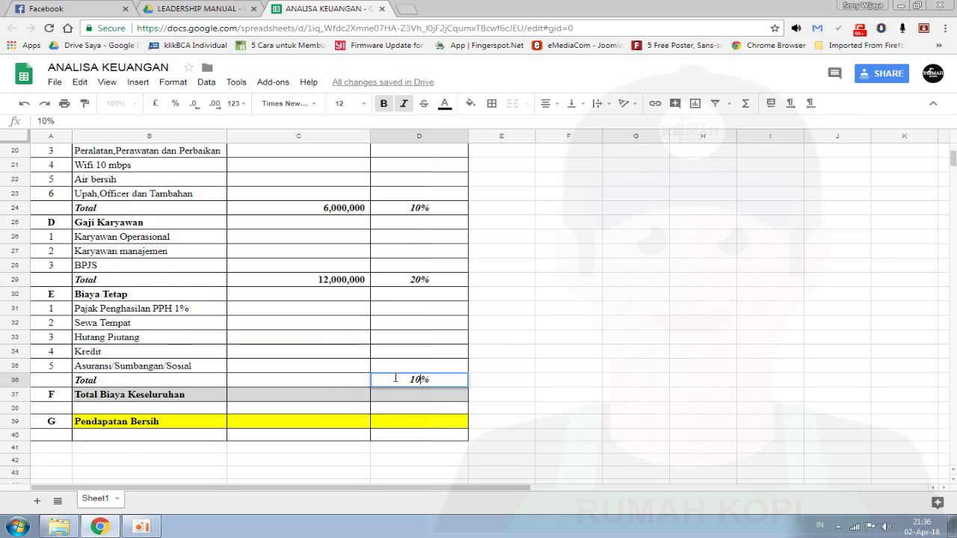
pyautogui.write('%')
pyautogui.press('BackSpace')
# - Calculate the Biaya Tetap total in C36 with the formula =C10*D36
pyautogui.click(337, 380)
pyautogui.write('=')
pyautogui.scroll(5, 355, 389)
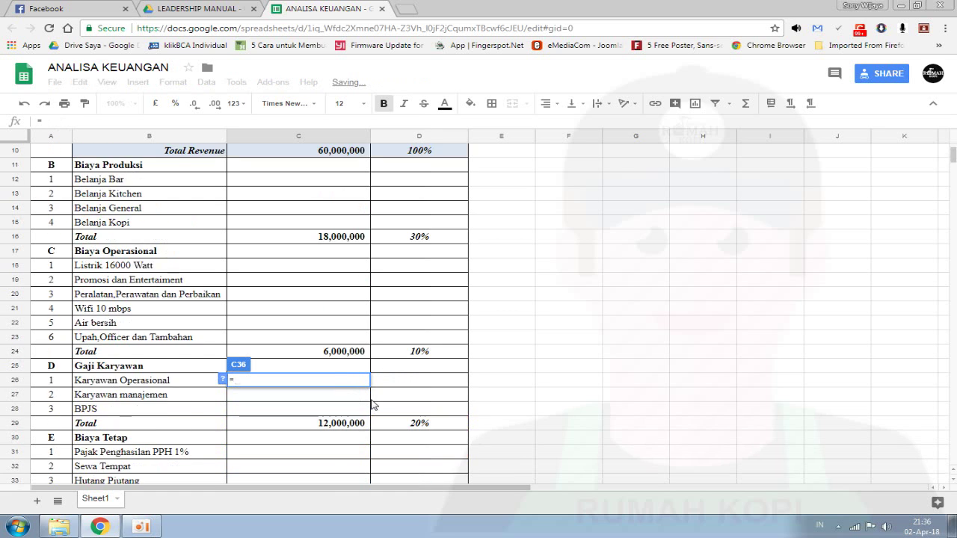
pyautogui.click(331, 223)
pyautogui.write('*')
pyautogui.scroll(-4, 434, 349)
pyautogui.click(417, 421)
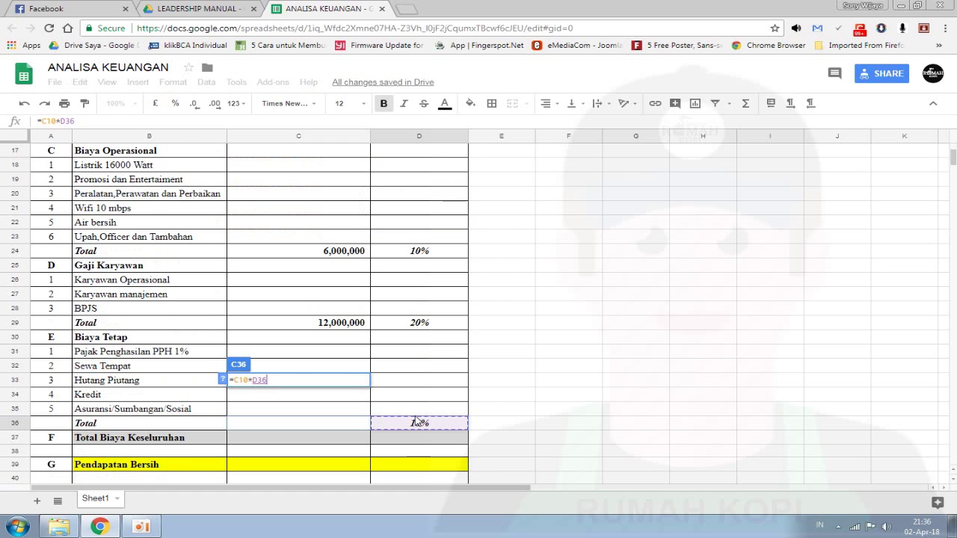
pyautogui.press('Return')
# - Calculate Total Biaya Keseluruhan in C37 by adding the four cost totals with the formula =C16+C24+C29+C36
pyautogui.write('=')
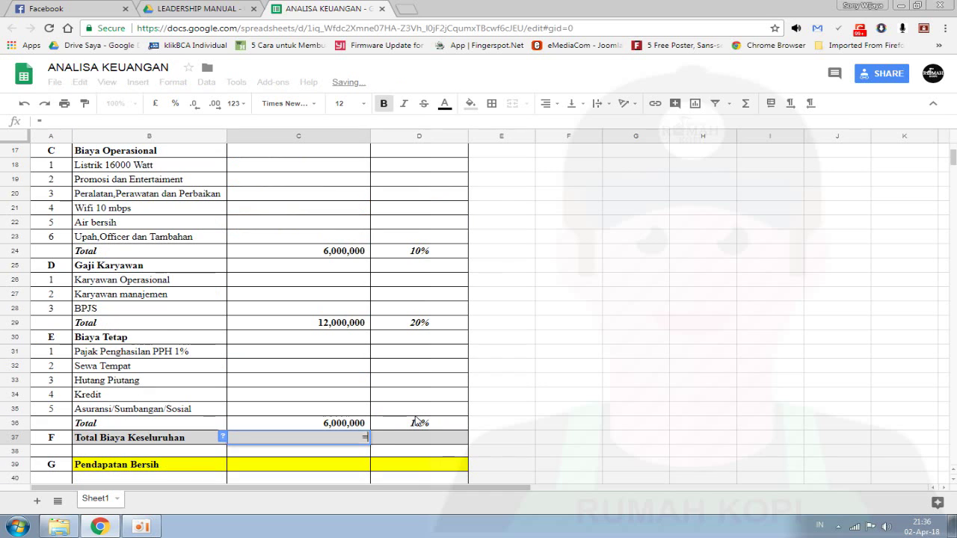
pyautogui.scroll(2, 397, 353)
pyautogui.scroll(2, 337, 275)
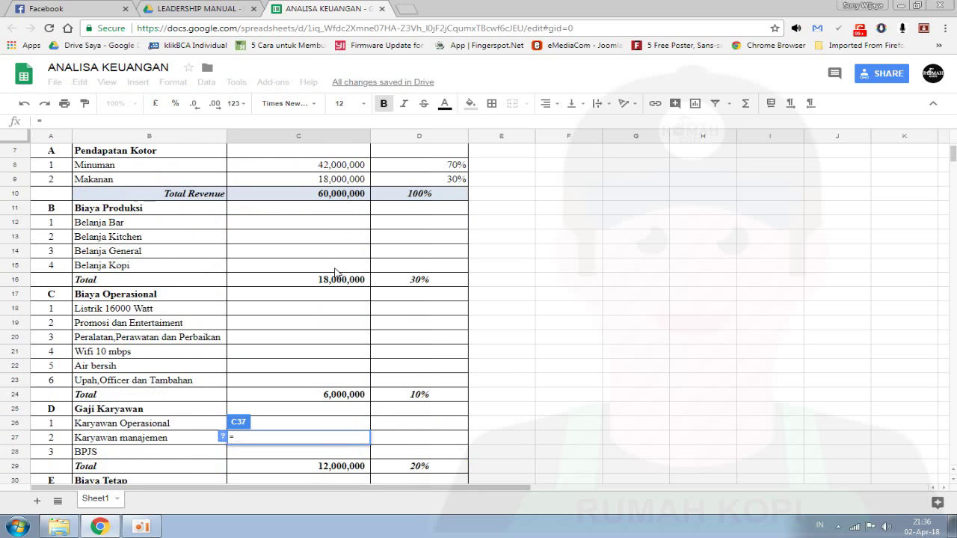
pyautogui.click(335, 280)
pyautogui.write('+')
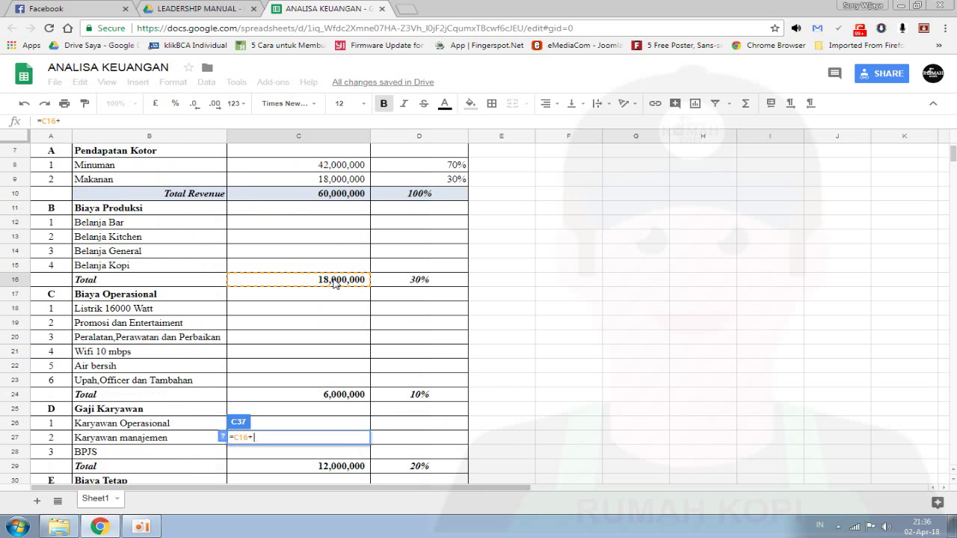
pyautogui.click(331, 400)
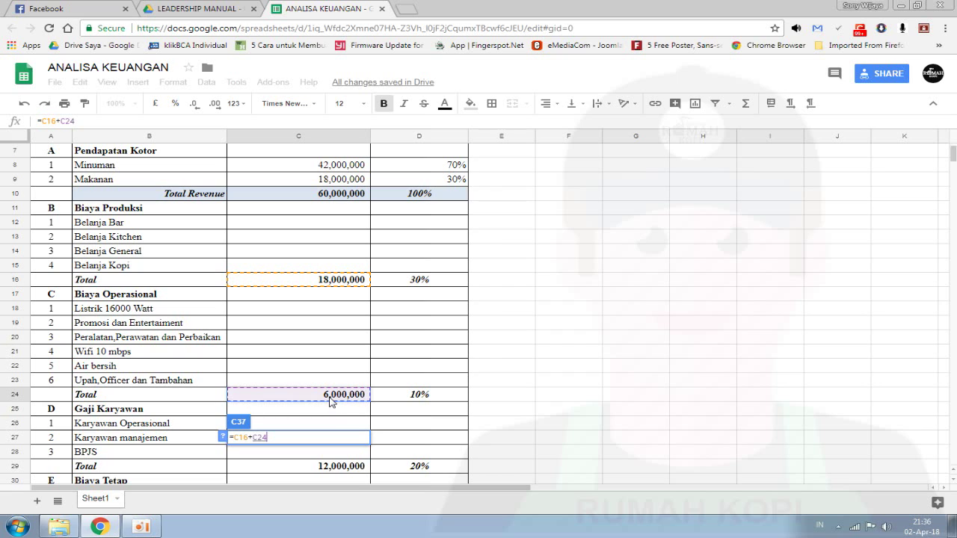
pyautogui.write('+')
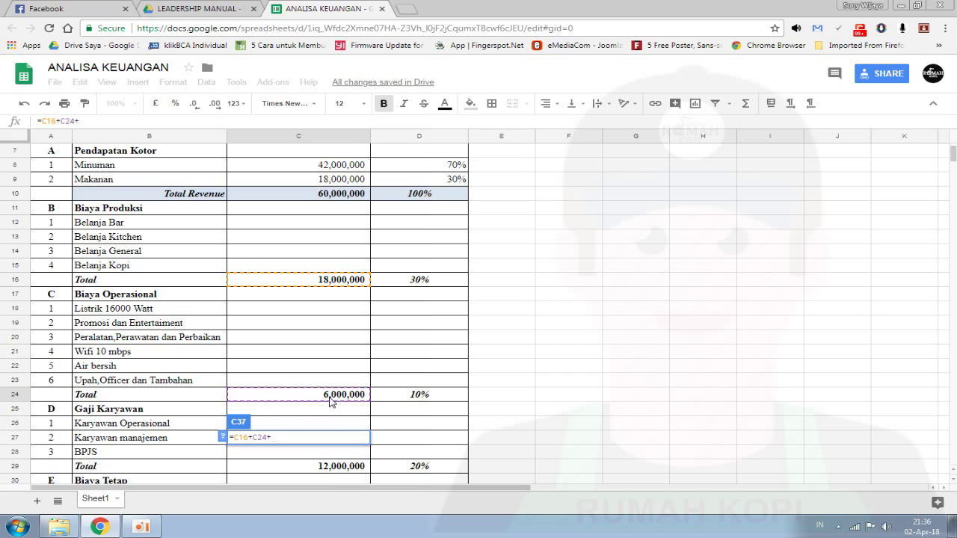
pyautogui.click(329, 469)
pyautogui.write('+')
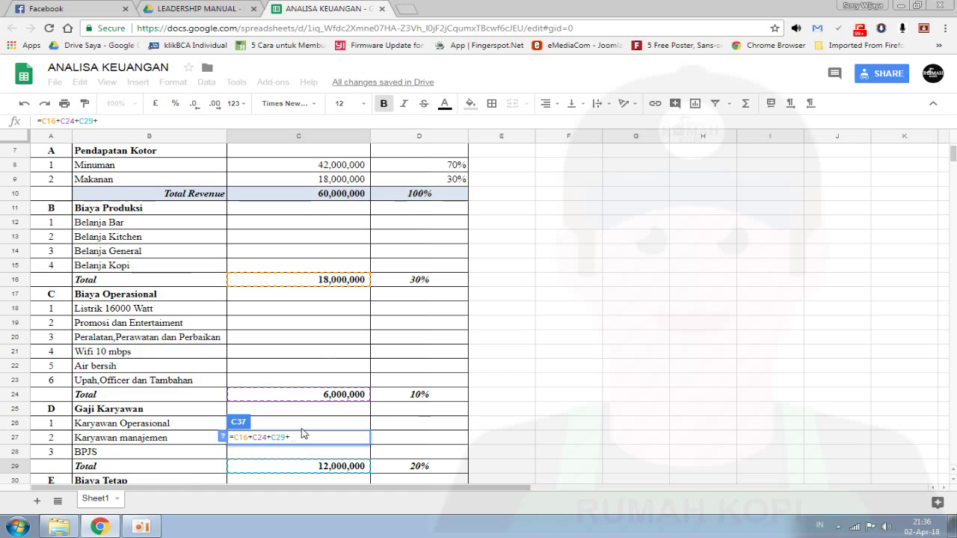
pyautogui.scroll(-4, 304, 374)
pyautogui.click(344, 394)
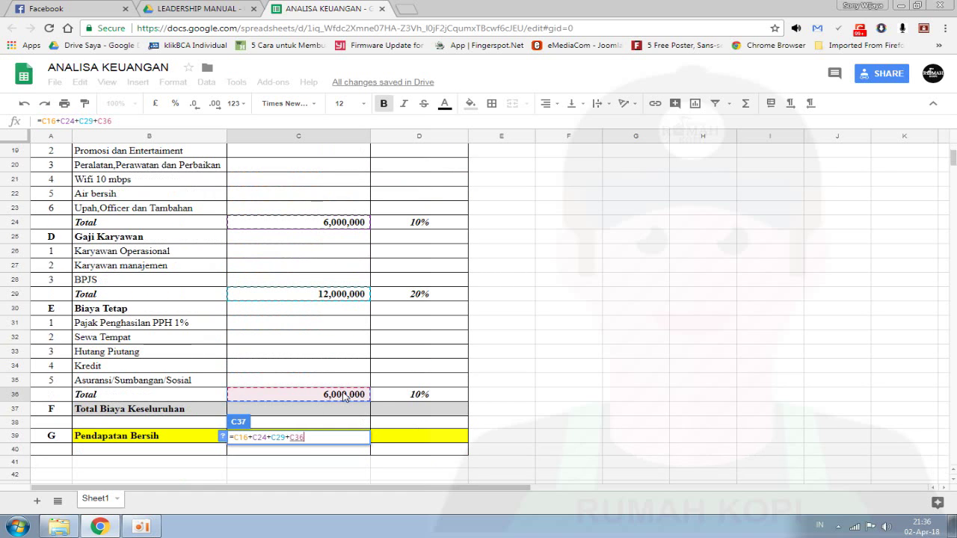
pyautogui.press('Return')
# - Calculate Pendapatan Bersih in C39 with the formula =C10-C37
pyautogui.click(352, 435)
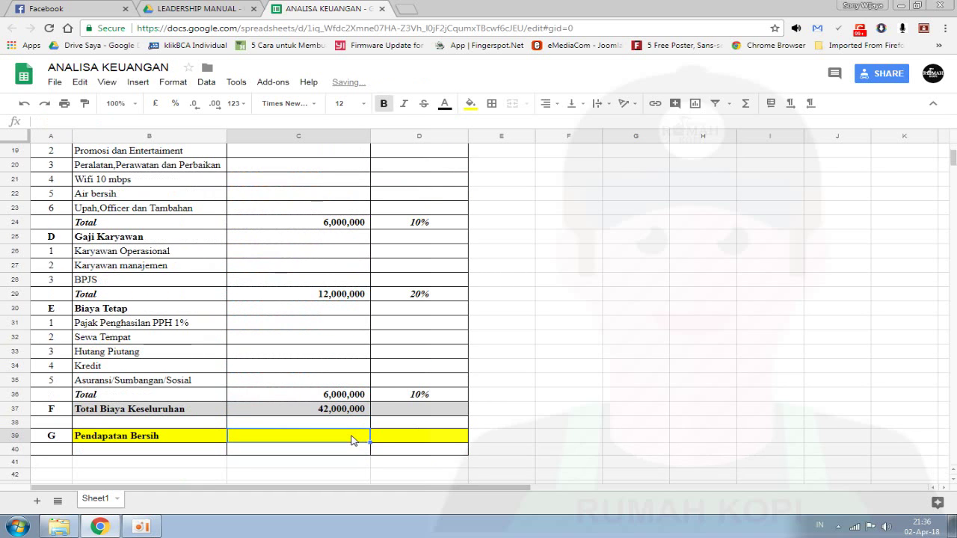
pyautogui.write('=')
pyautogui.scroll(5, 352, 435)
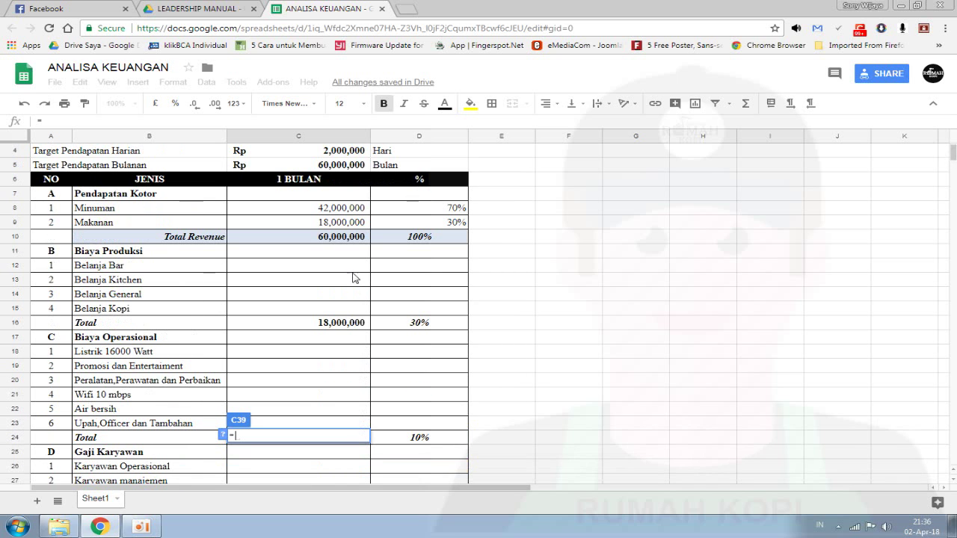
pyautogui.click(348, 238)
pyautogui.write('-')
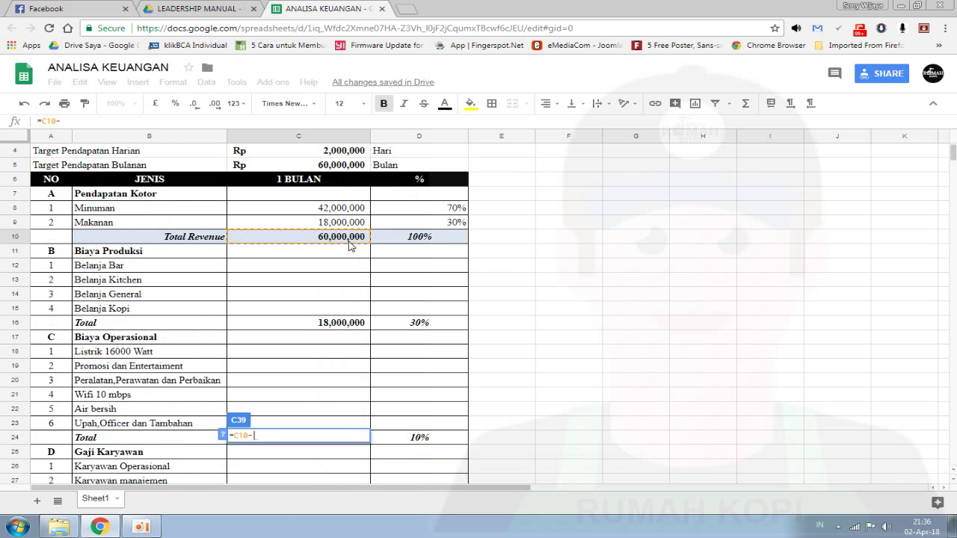
pyautogui.scroll(-5, 348, 245)
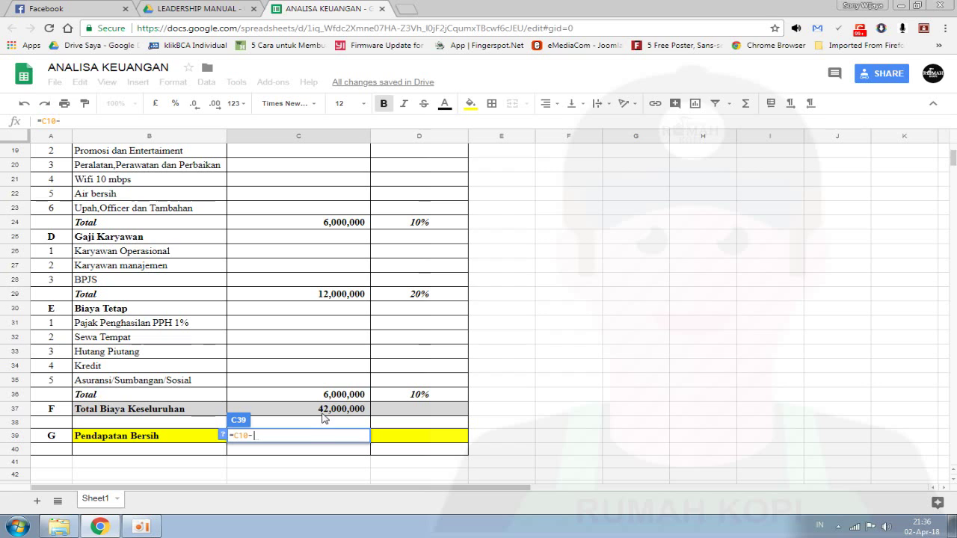
pyautogui.click(323, 411)
pyautogui.press('Return')
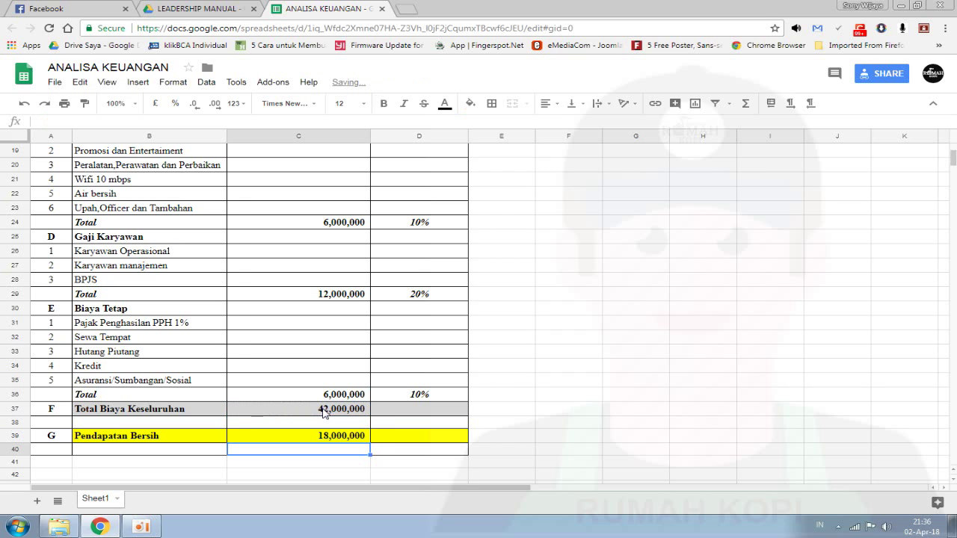
# - Calculate the Pendapatan Bersih percentage in D39 with the formula =C39/C10
pyautogui.click(442, 439)
pyautogui.write('=')
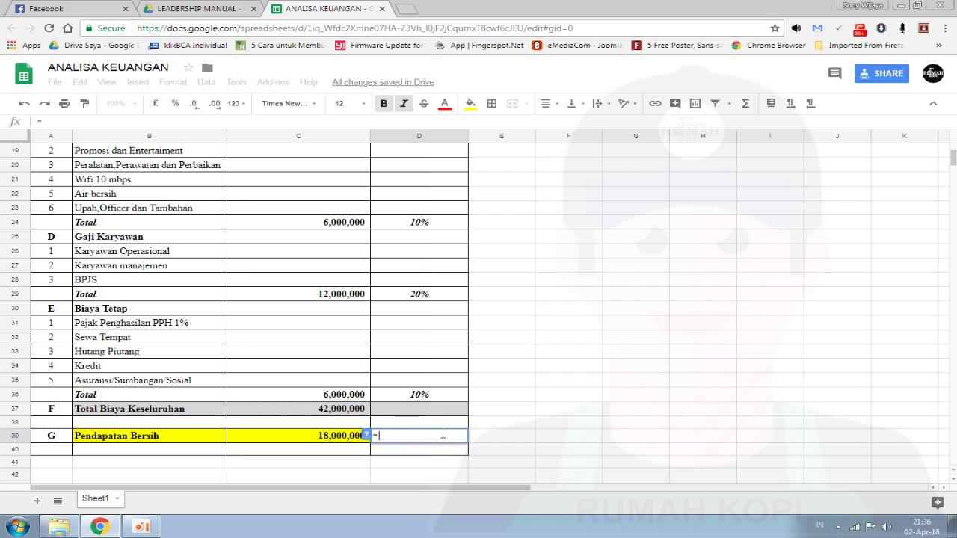
pyautogui.scroll(6, 327, 321)
pyautogui.click(332, 254)
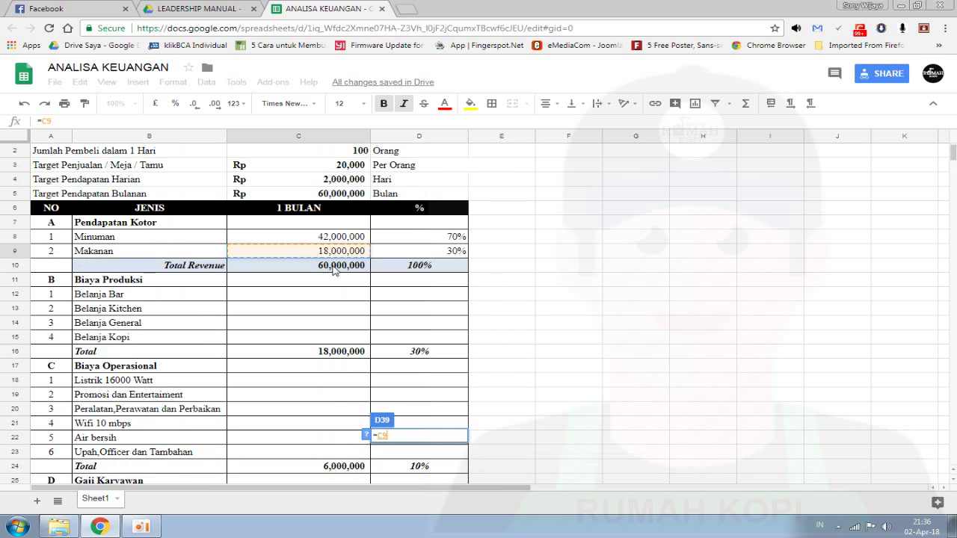
pyautogui.scroll(-6, 342, 329)
pyautogui.click(343, 437)
pyautogui.write('/')
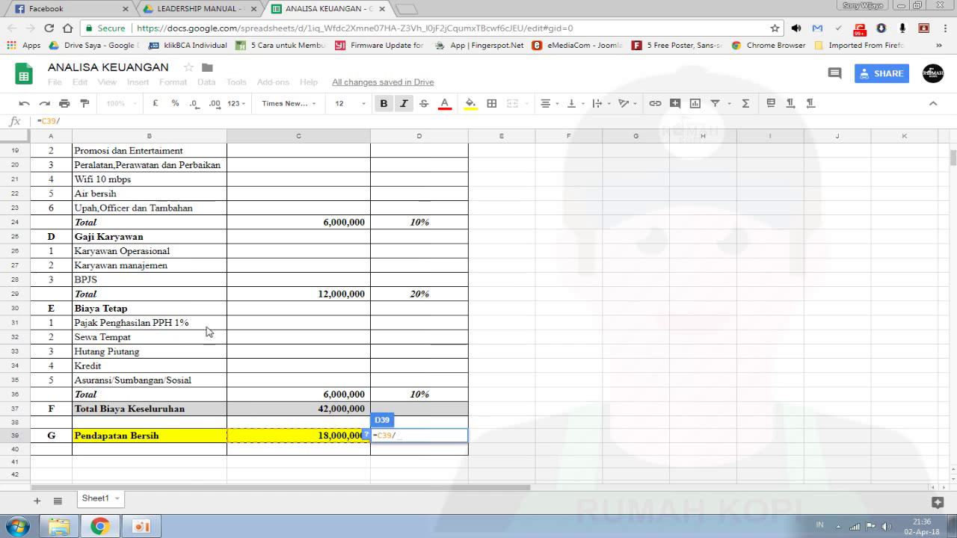
pyautogui.scroll(6, 224, 329)
pyautogui.click(344, 266)
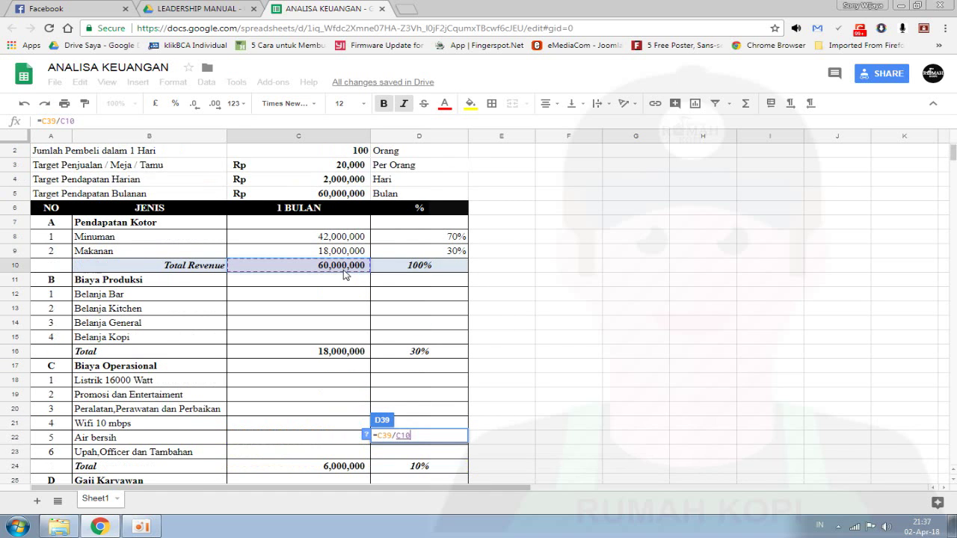
pyautogui.press('Return')
pyautogui.click(412, 444)
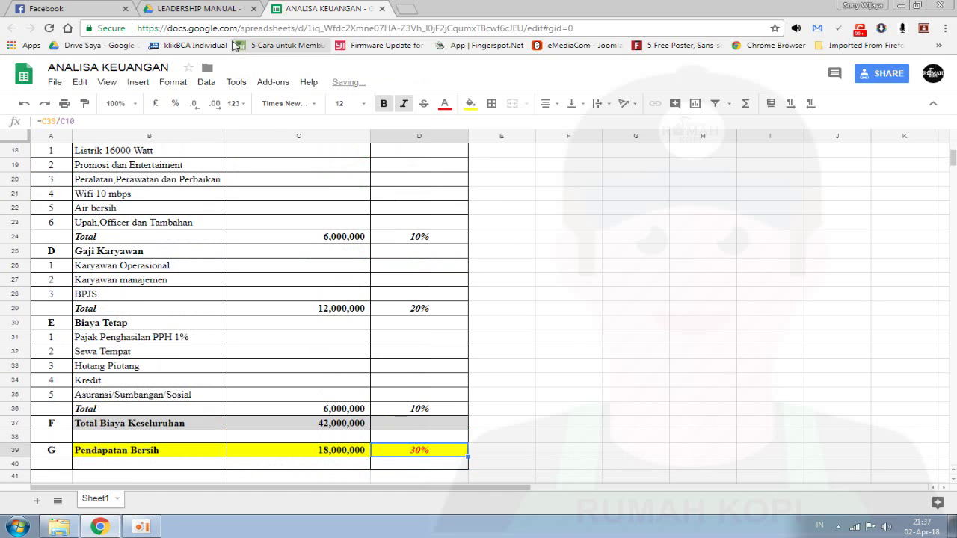
# - Calculate the Total Biaya Keseluruhan percentage in D37 by reusing the sum formula from C37 as =D16+D24+D29+D36
pyautogui.click(432, 425)
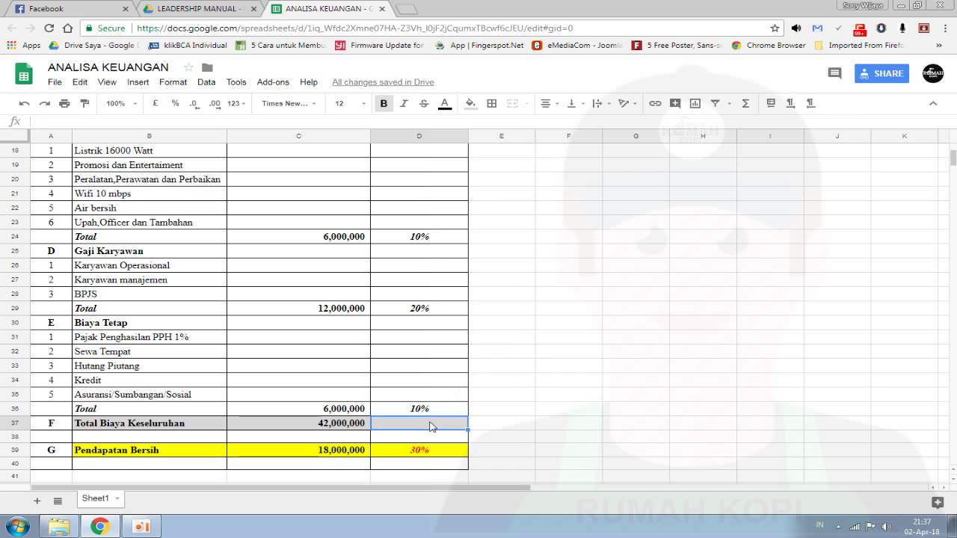
pyautogui.click(345, 434)
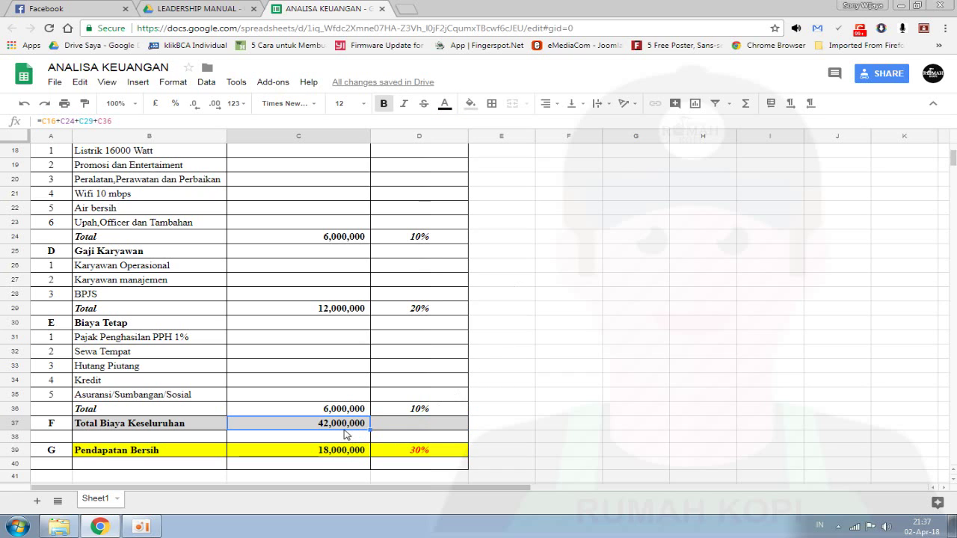
pyautogui.click(418, 426)
pyautogui.write('1')
pyautogui.press('Tab')
pyautogui.click(438, 432)
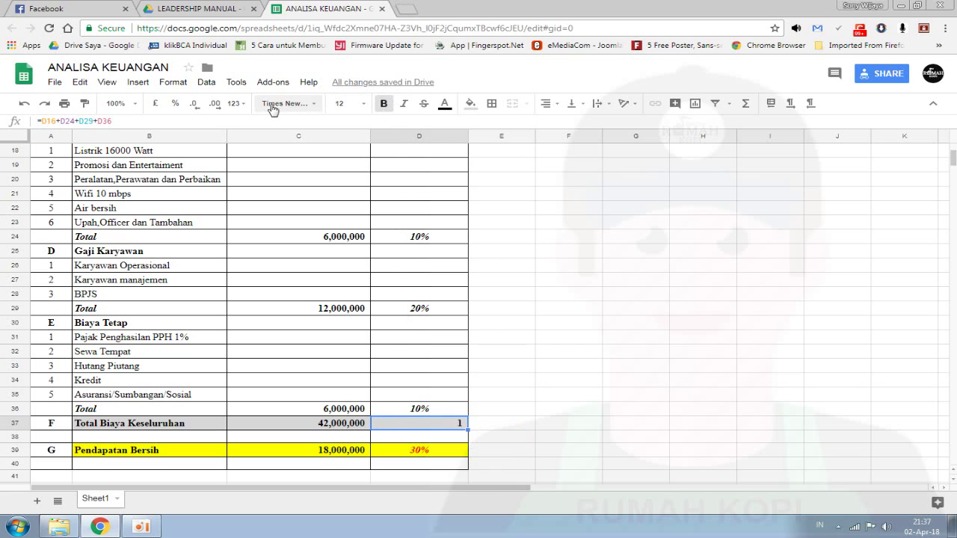
# - Format the Total Biaya Keseluruhan percentage in D37 as a percent without decimals and centre it horizontally
pyautogui.click(238, 104)
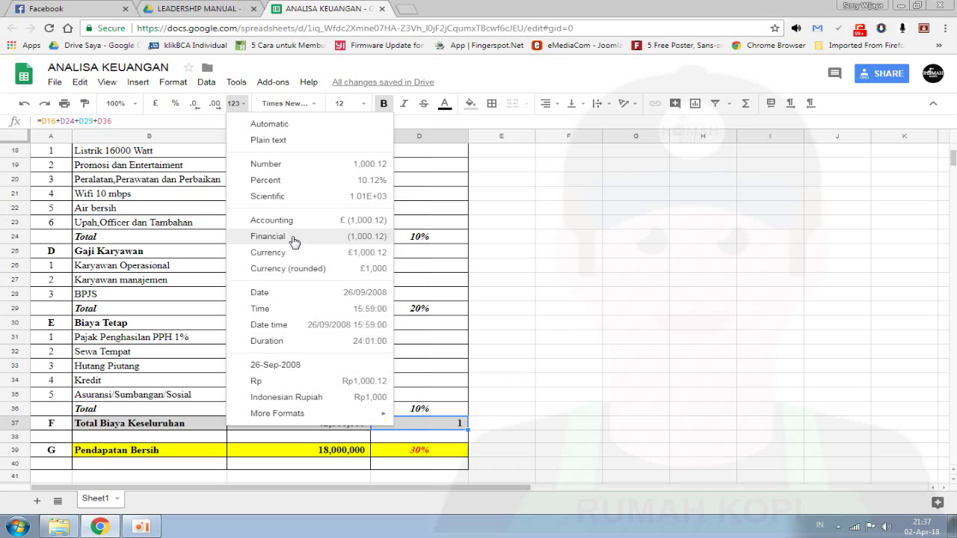
pyautogui.click(303, 180)
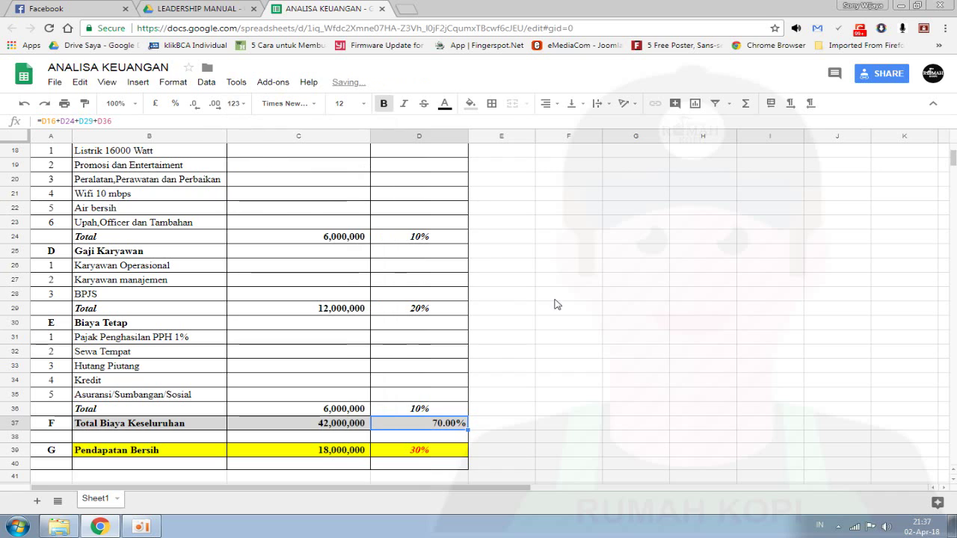
pyautogui.click(193, 104)
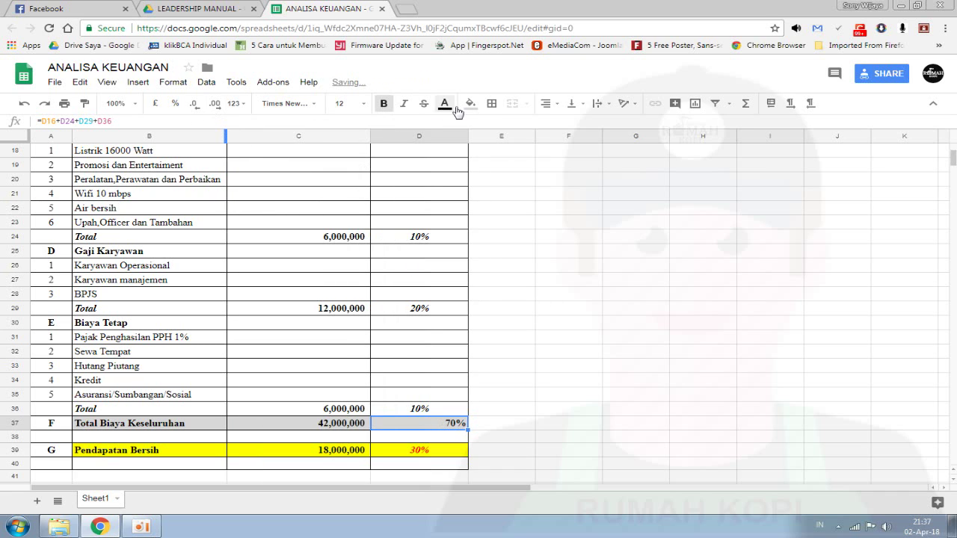
pyautogui.click(546, 103)
pyautogui.click(568, 250)
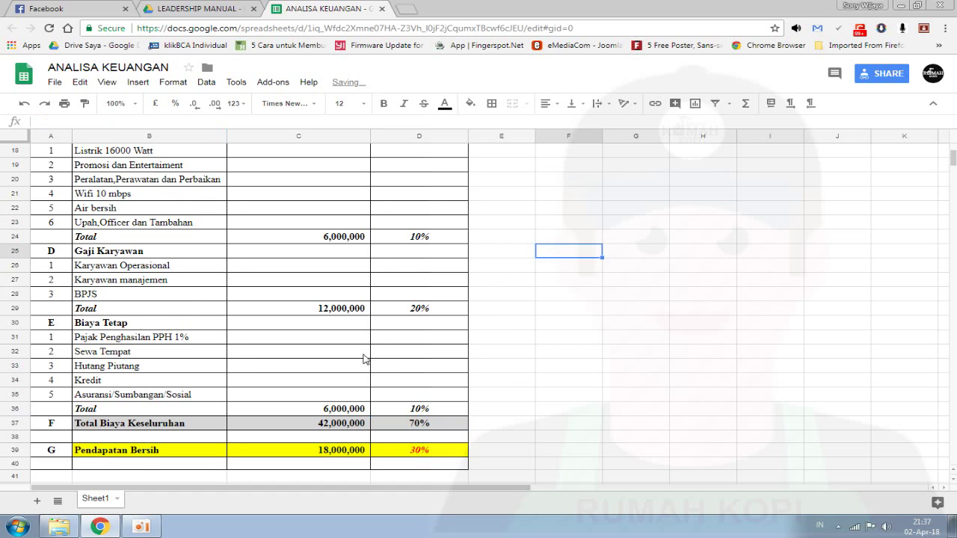
pyautogui.scroll(1, 363, 363)
pyautogui.scroll(-2, 364, 364)
pyautogui.click(144, 527)
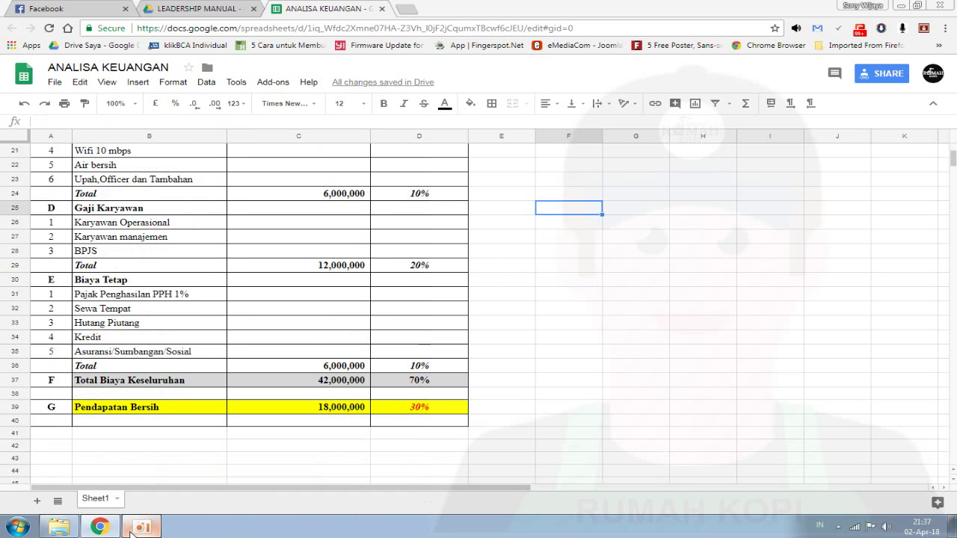